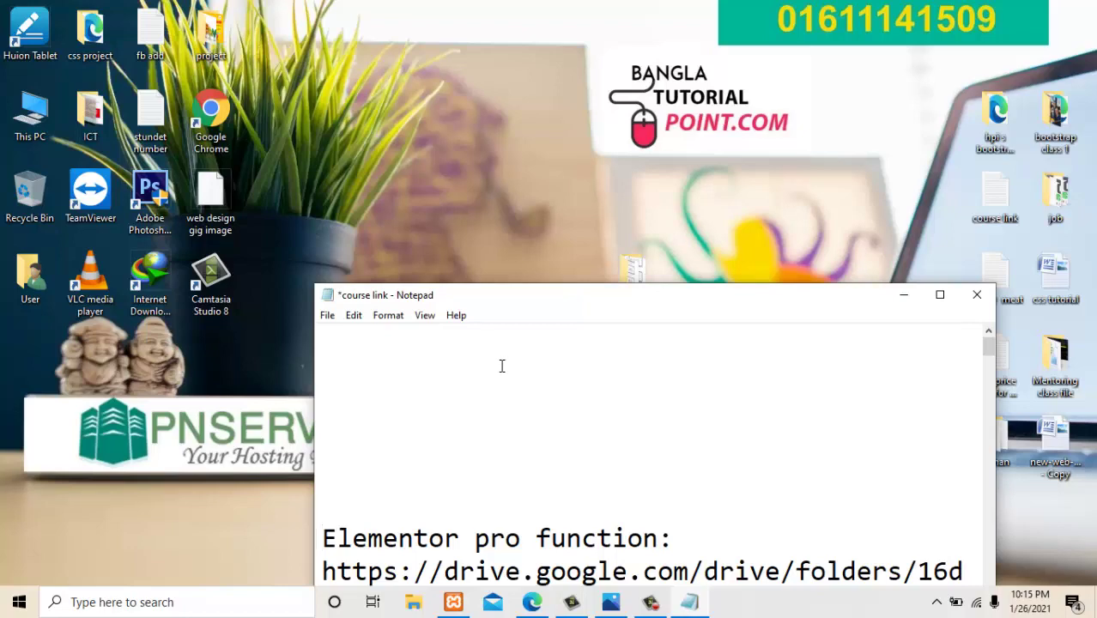
Place the cursor on the empty first line above the Elementor pro link in 'course link'.
click(356, 345)
Bring the WordPress Add New User page forward and reload a fresh form.
mouse_move(533, 605)
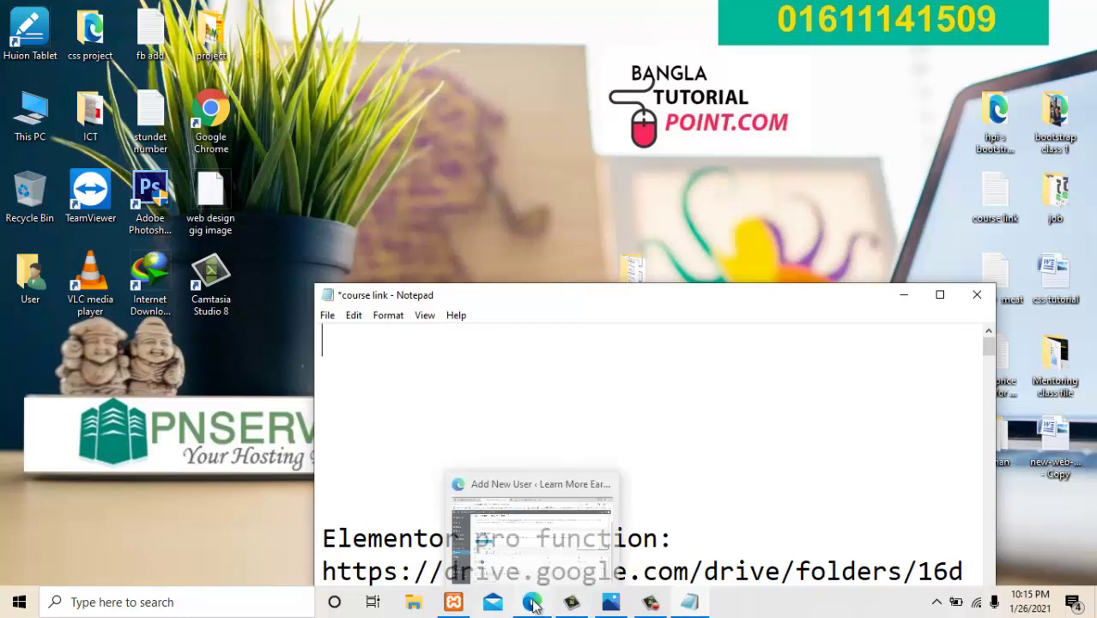
click(502, 518)
scroll(259, 361, down, 3)
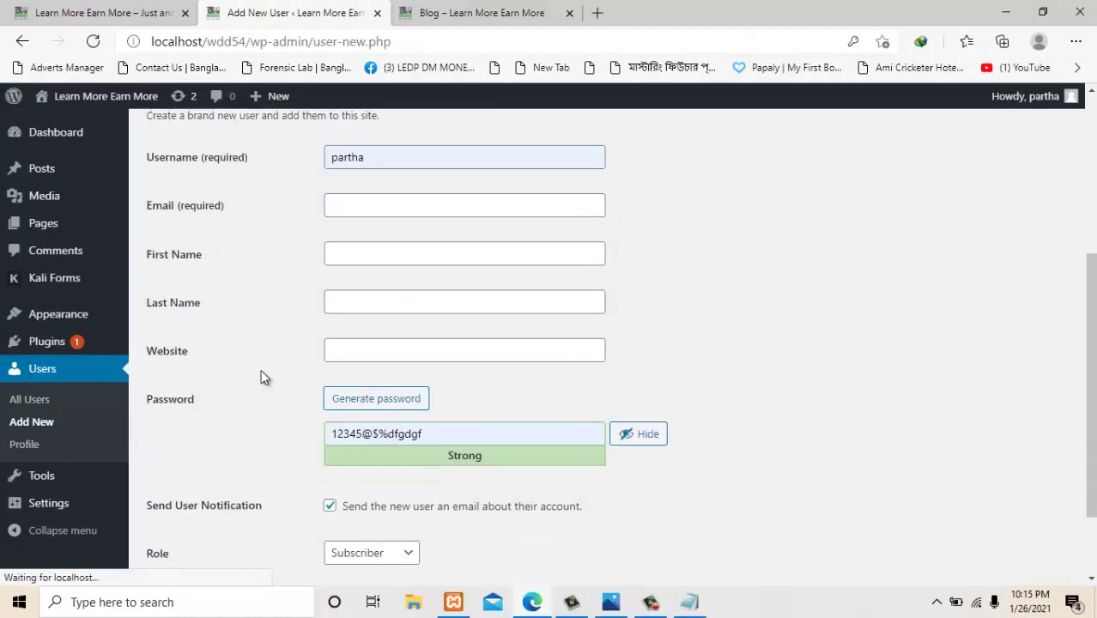
scroll(262, 374, up, 2)
scroll(218, 329, down, 3)
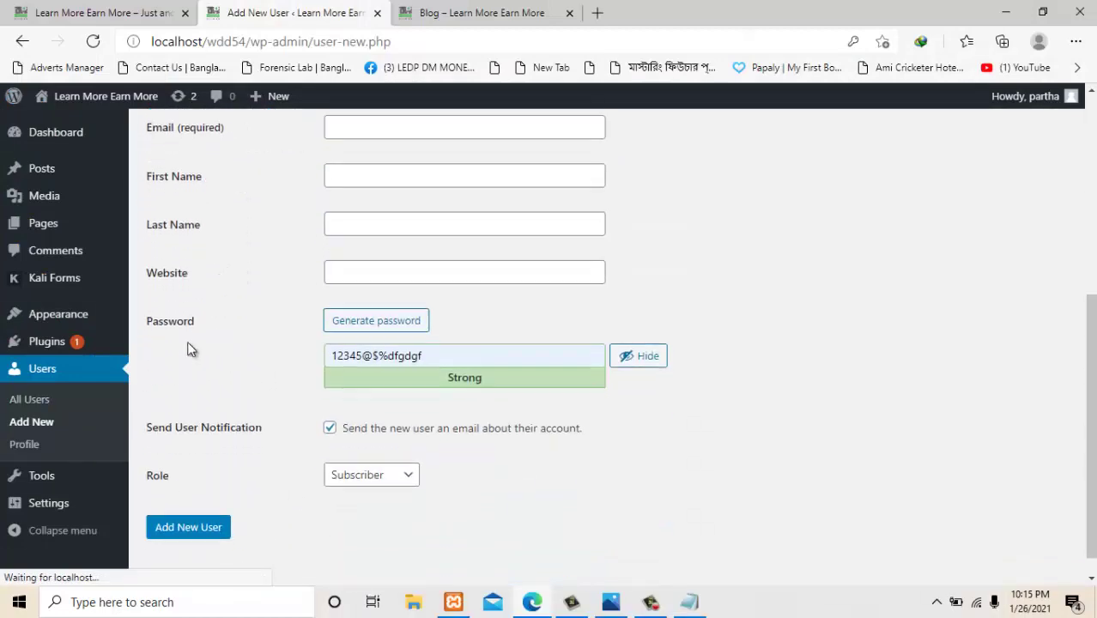
click(39, 426)
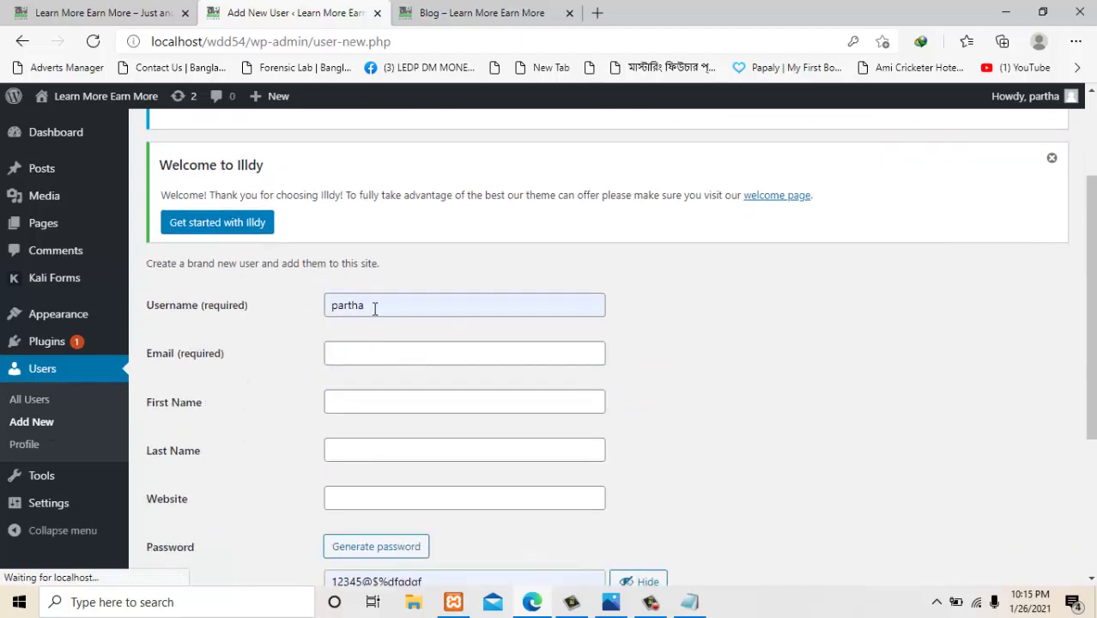
Replace the username with the new user's username and enter their e-mail address.
double_click(376, 307)
text(ra)
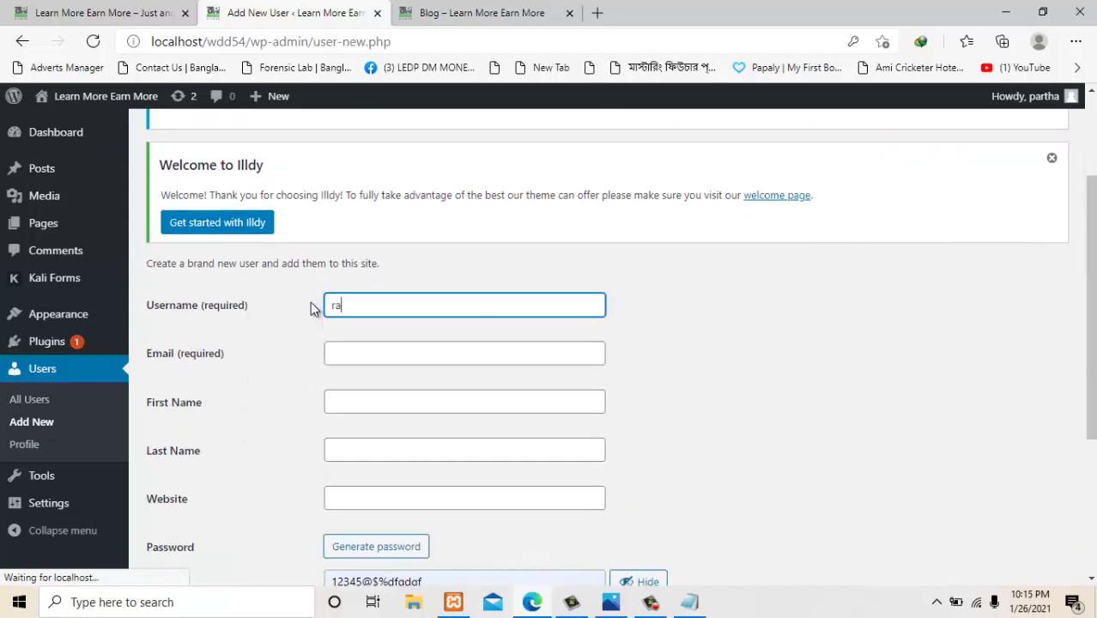
text(kib)
click(379, 350)
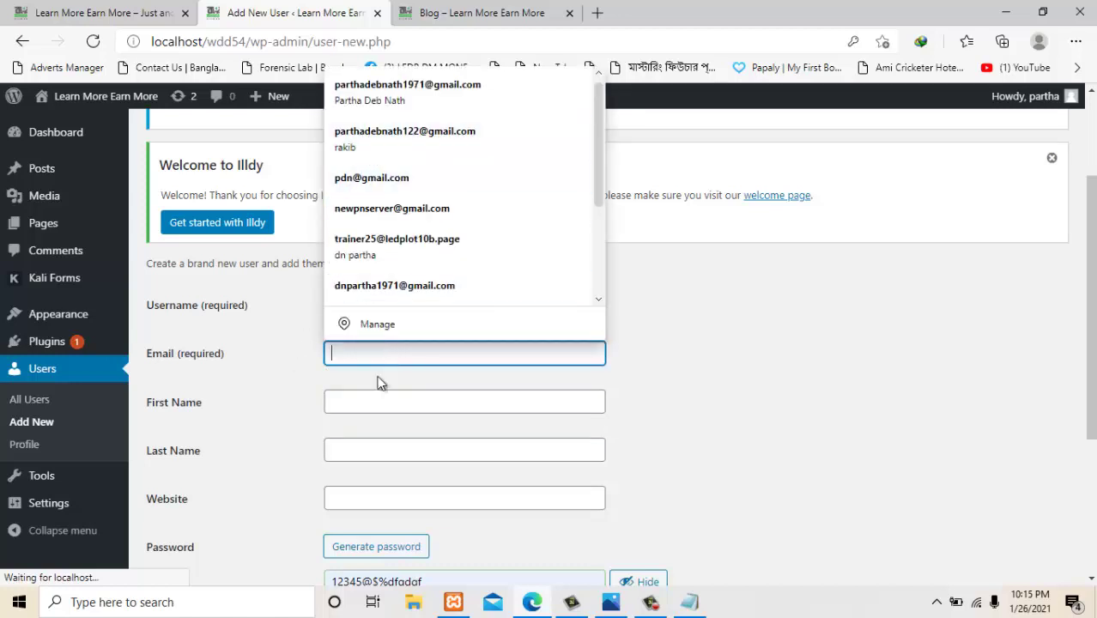
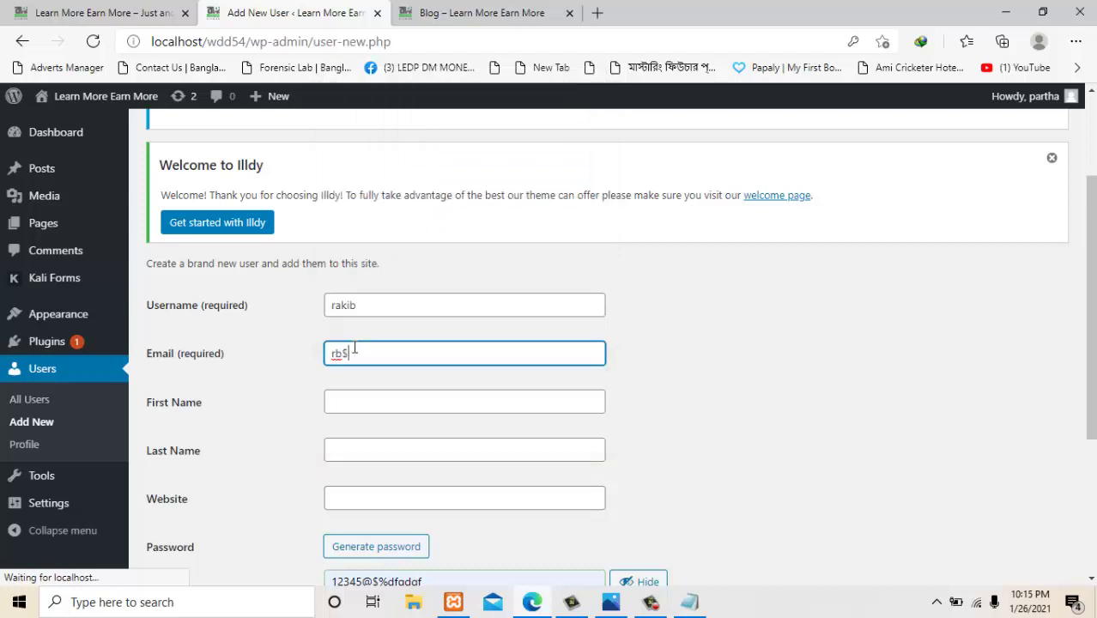
scroll(355, 347, down, 1)
click(355, 334)
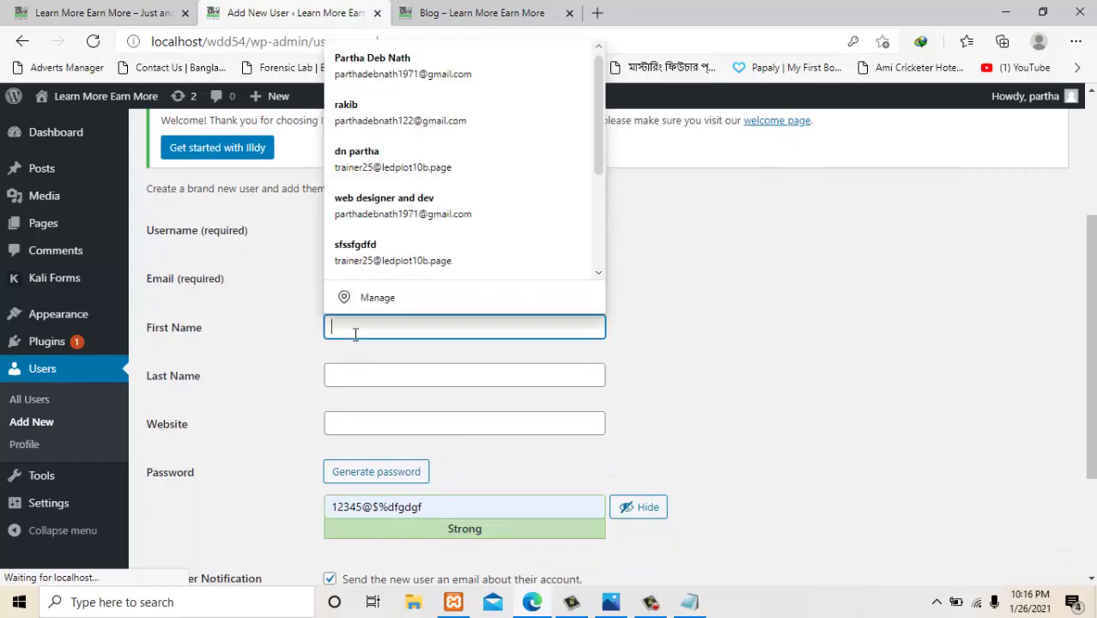
click(264, 343)
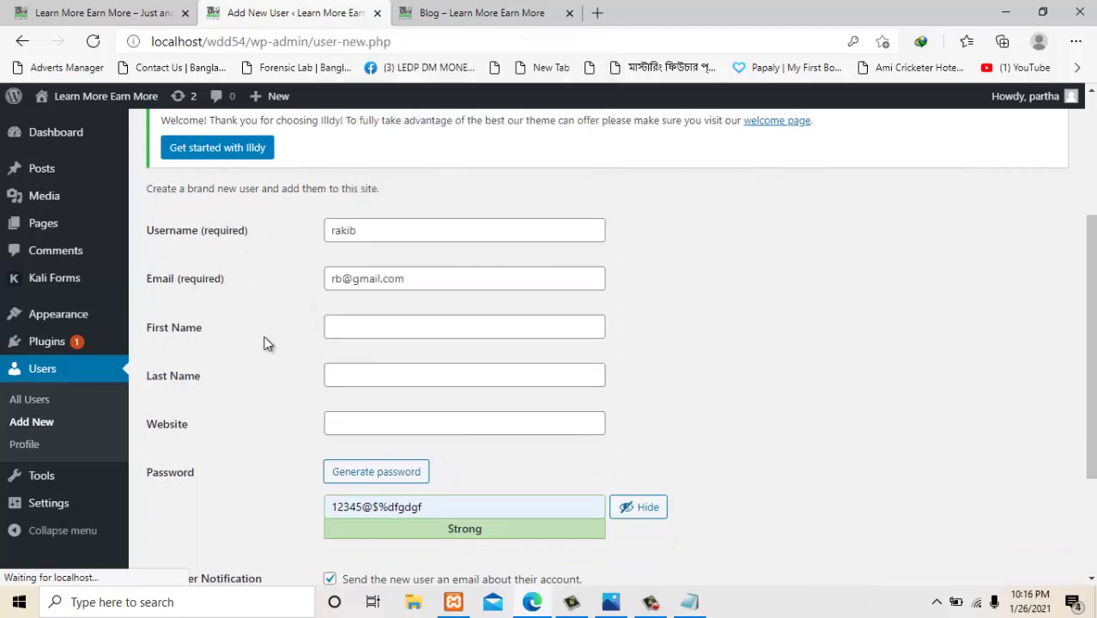
scroll(370, 418, down, 2)
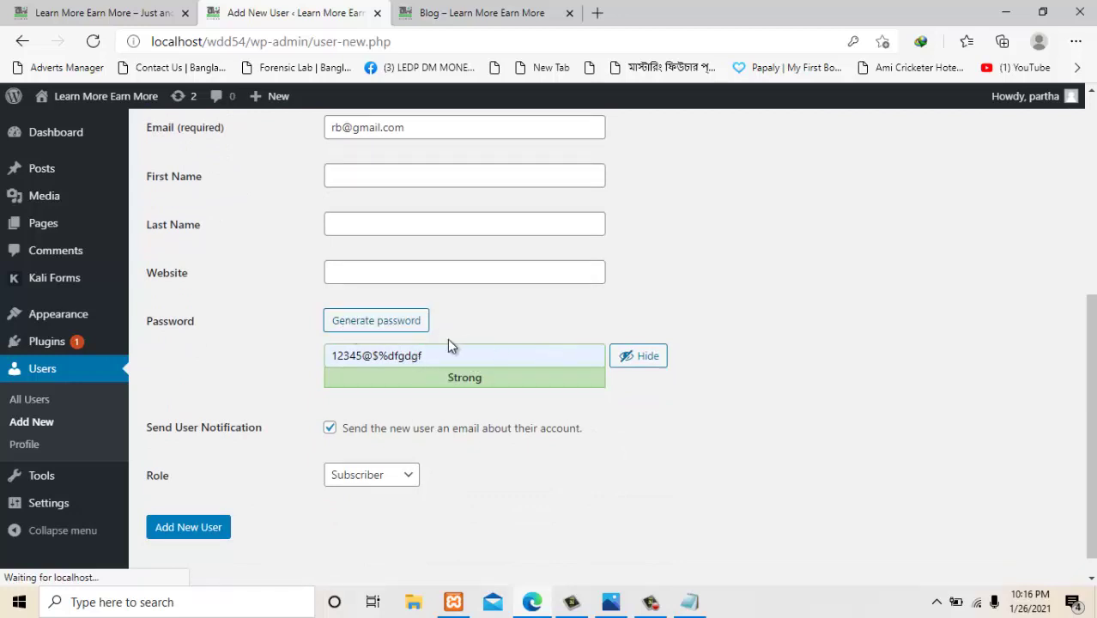
Replace the generated password with a short five-digit password and confirm using the weak password.
click(371, 327)
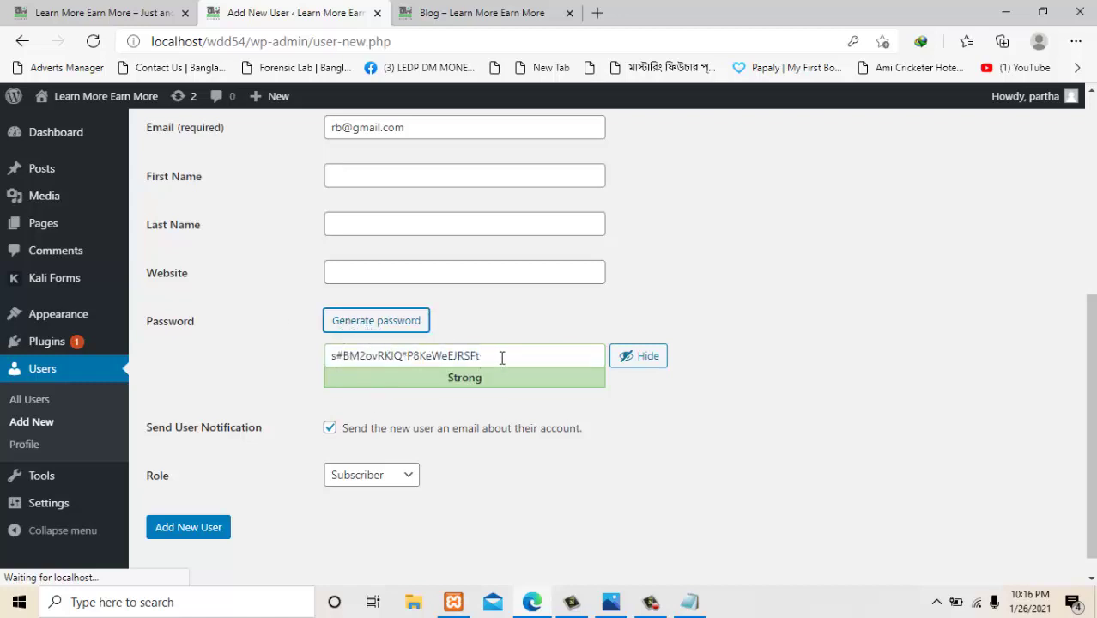
drag(502, 358, 293, 383)
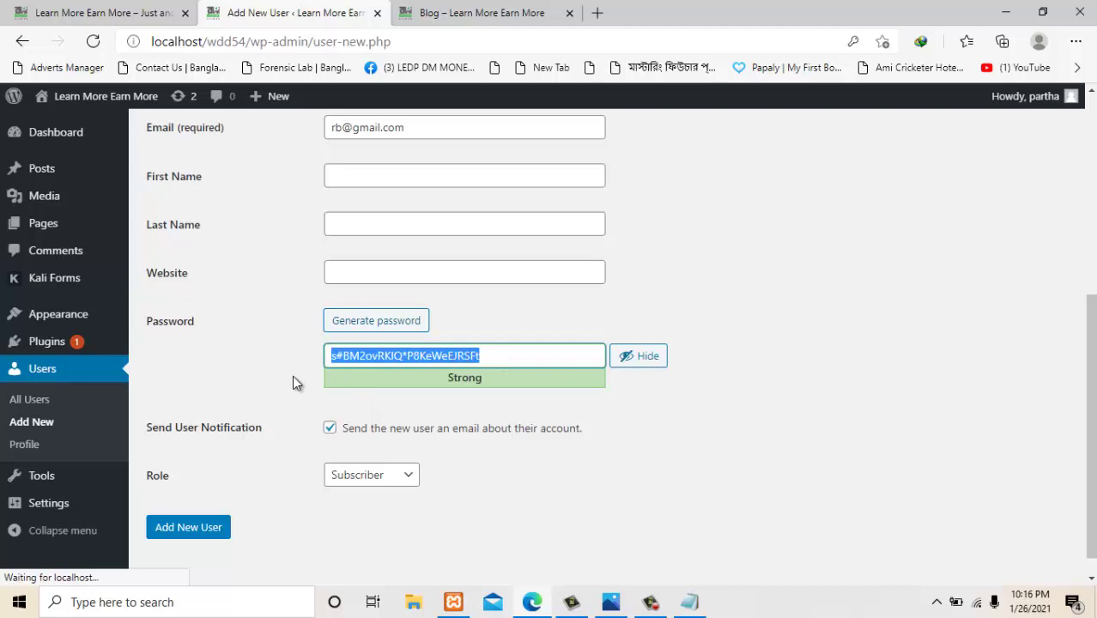
text(12345)
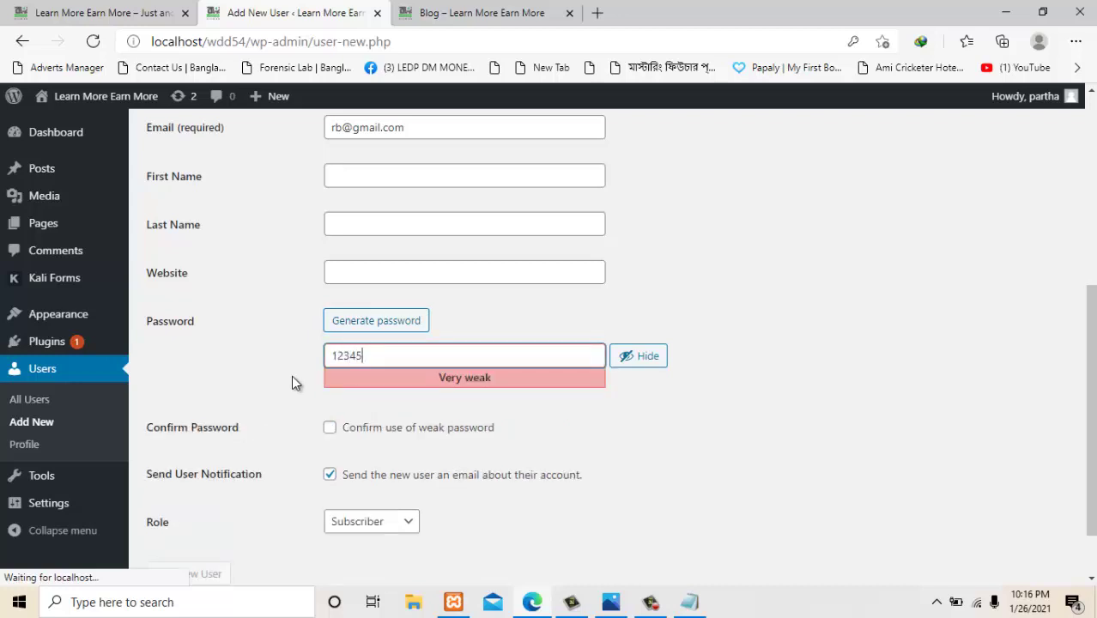
click(292, 379)
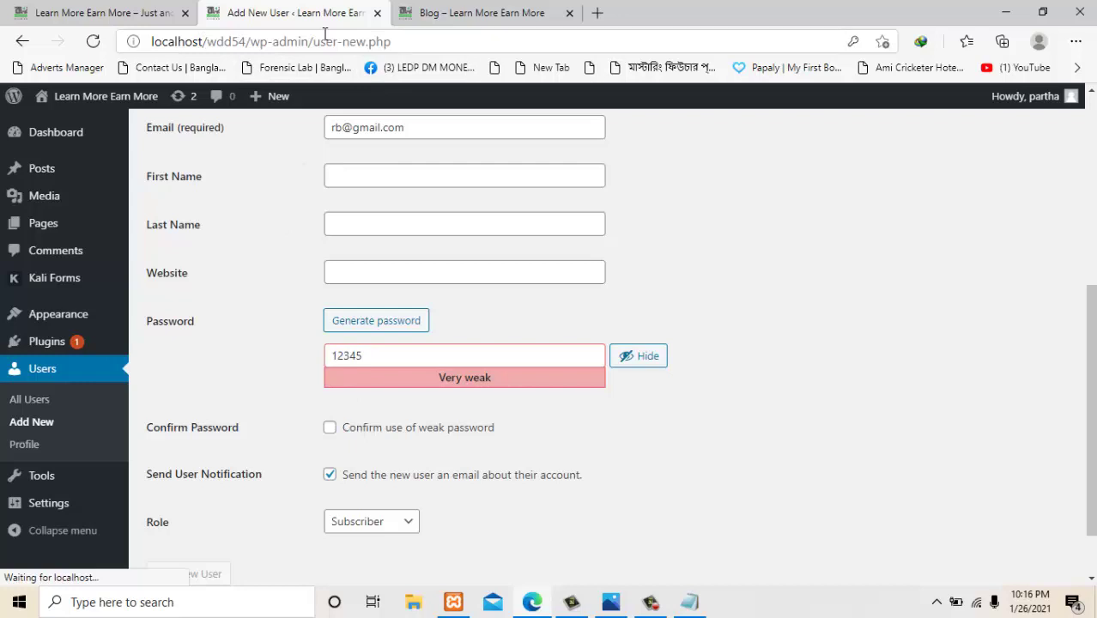
click(331, 426)
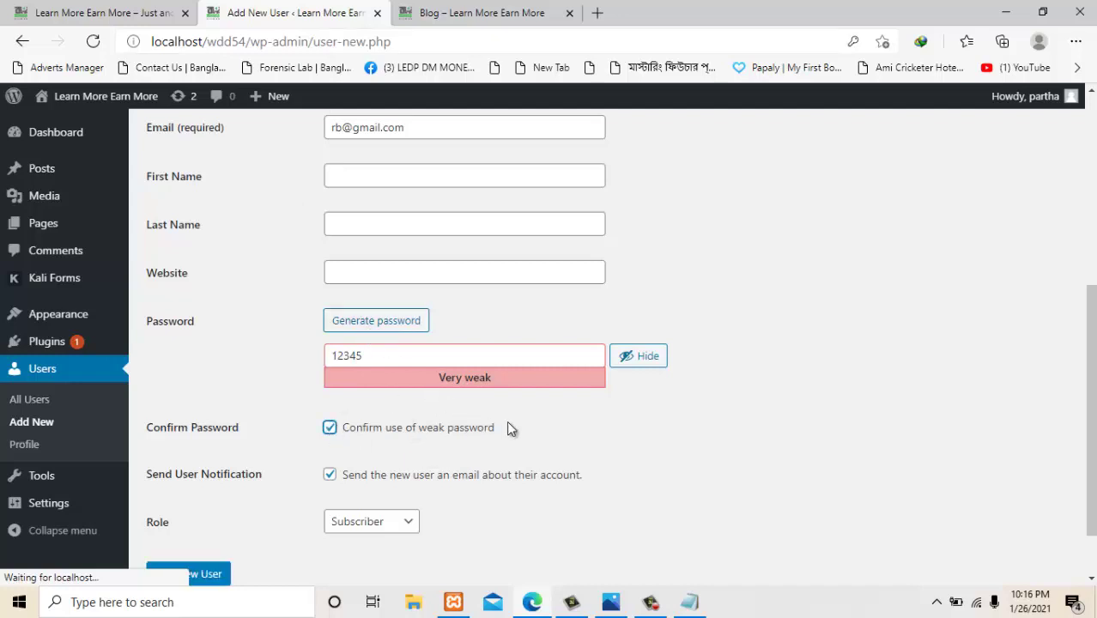
scroll(515, 434, down, 1)
scroll(274, 378, up, 4)
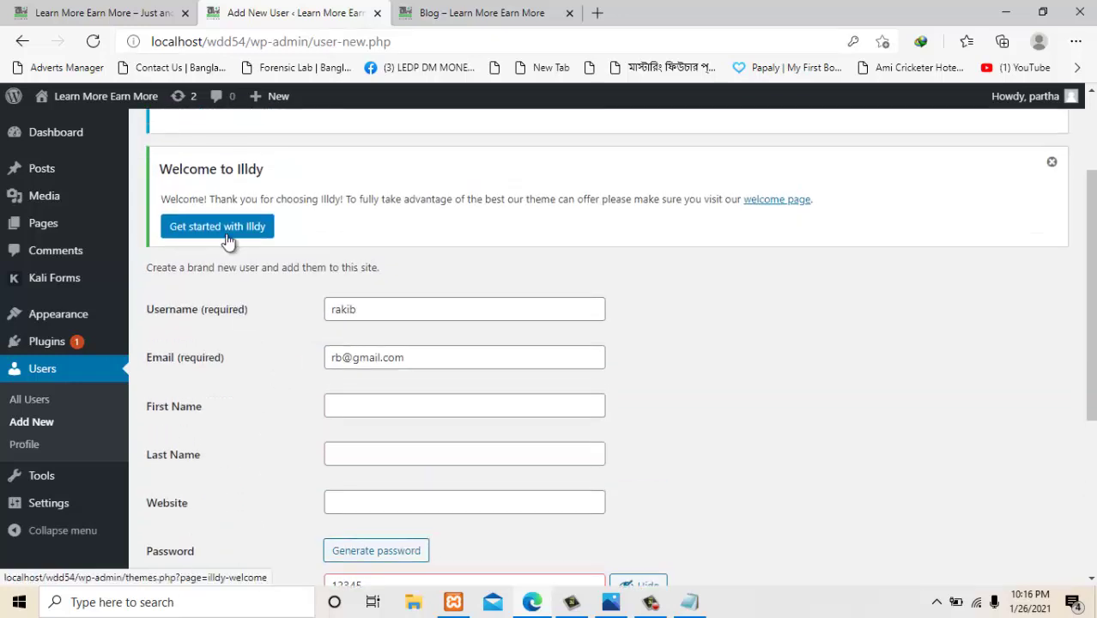
scroll(228, 242, up, 2)
scroll(505, 365, down, 5)
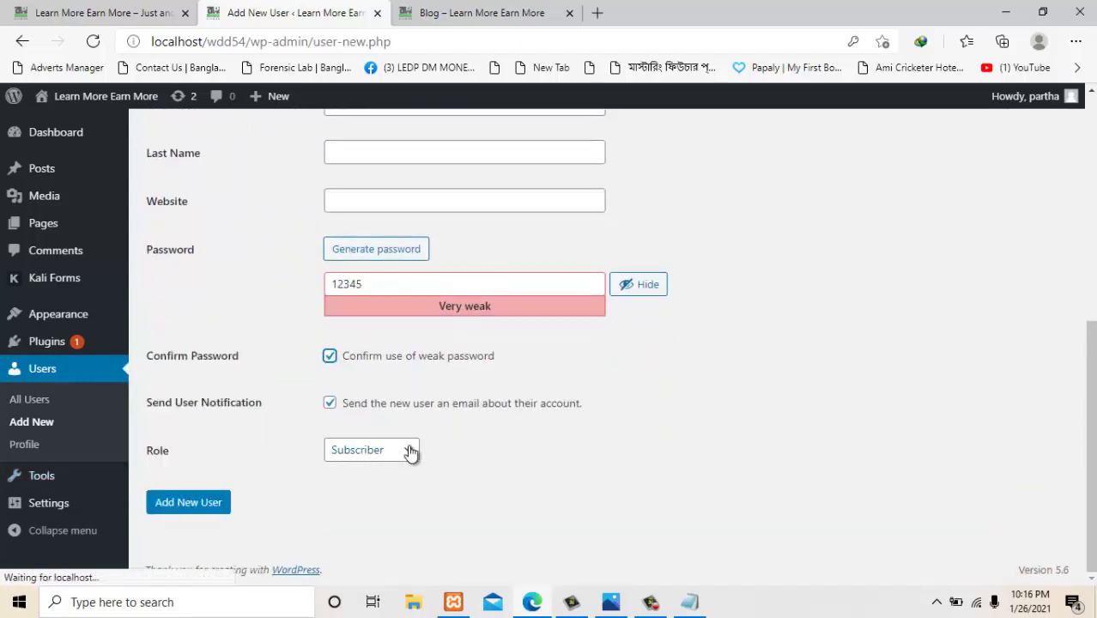
Keep Subscriber as the role and compare it against the capabilities diagram in Photos.
click(411, 454)
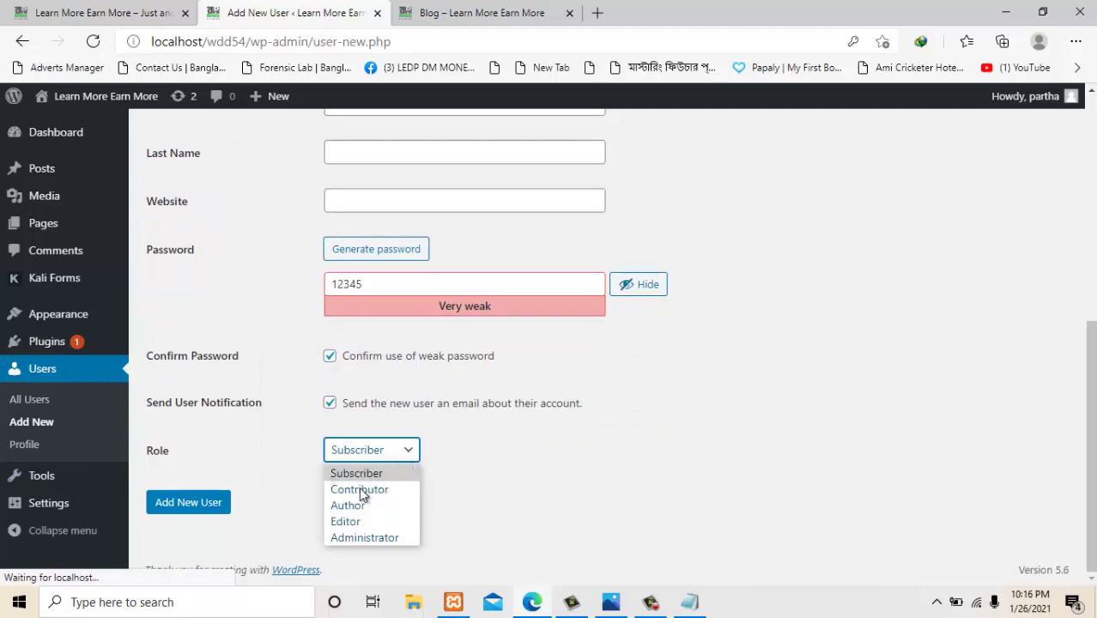
click(583, 493)
click(610, 601)
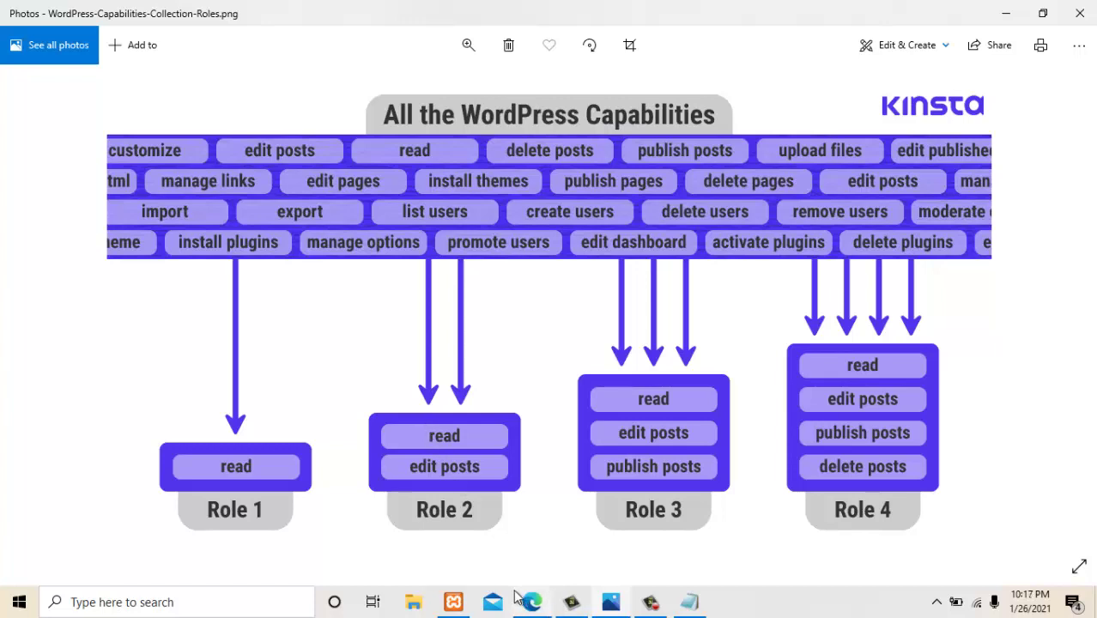
mouse_move(539, 603)
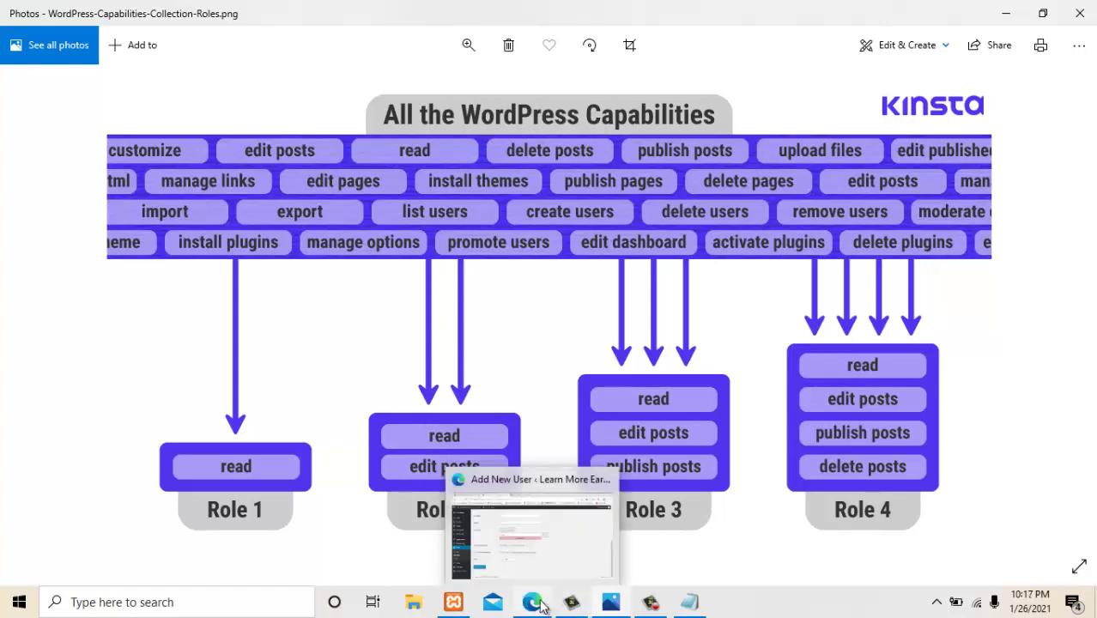
click(499, 533)
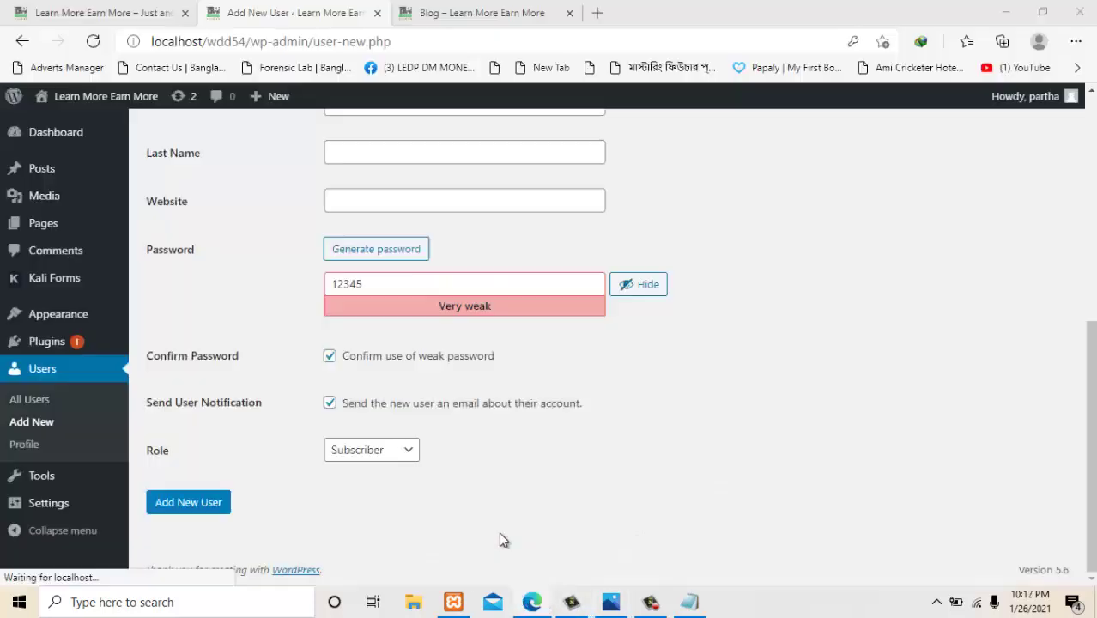
Set the new user's role to Contributor and bring up the WordPress capabilities diagram.
click(411, 463)
click(369, 494)
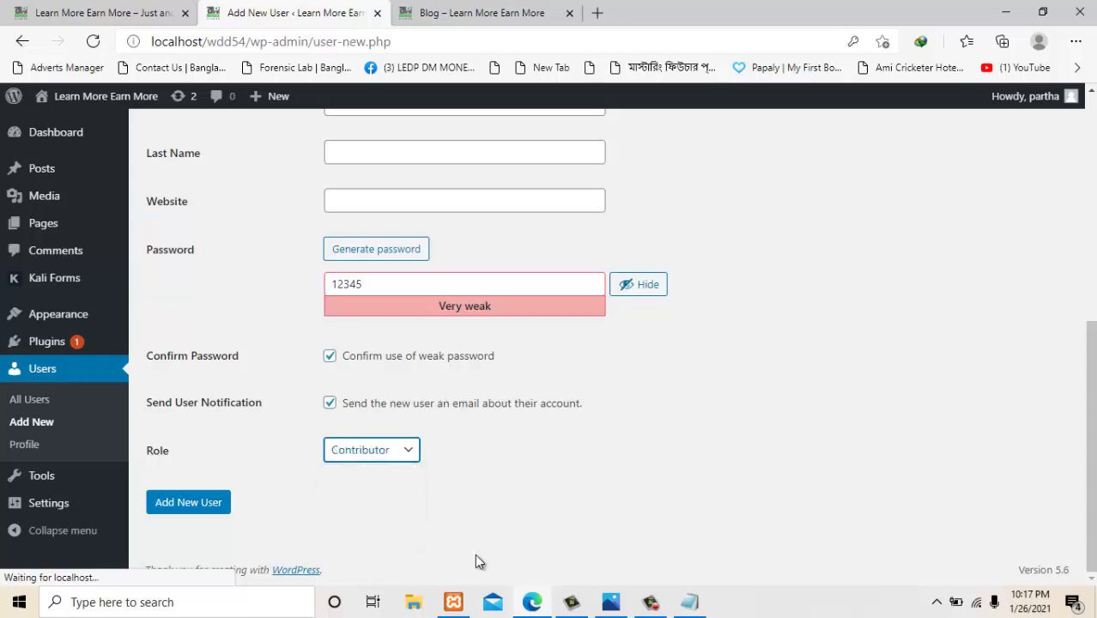
click(610, 602)
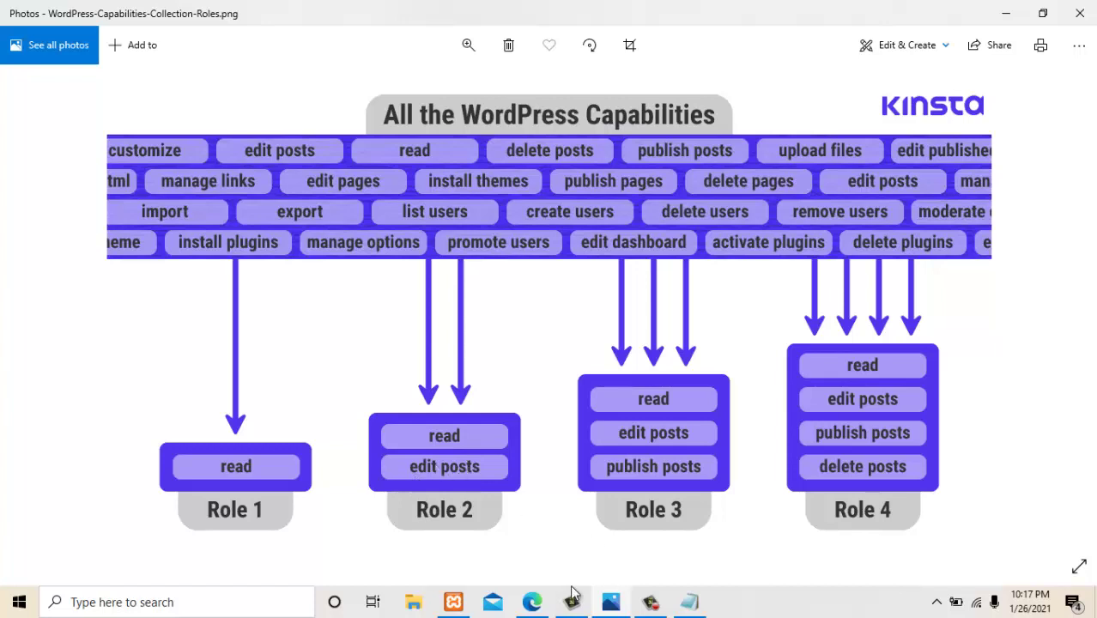
Compare the available roles against the capabilities diagram, switching between WordPress and Photos.
click(532, 601)
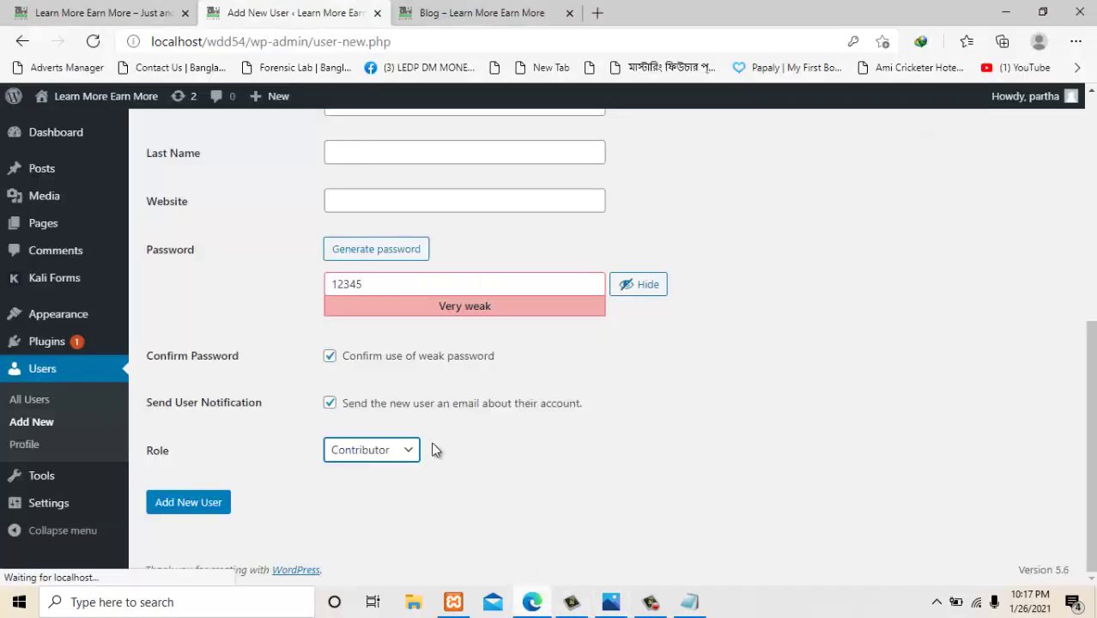
click(376, 450)
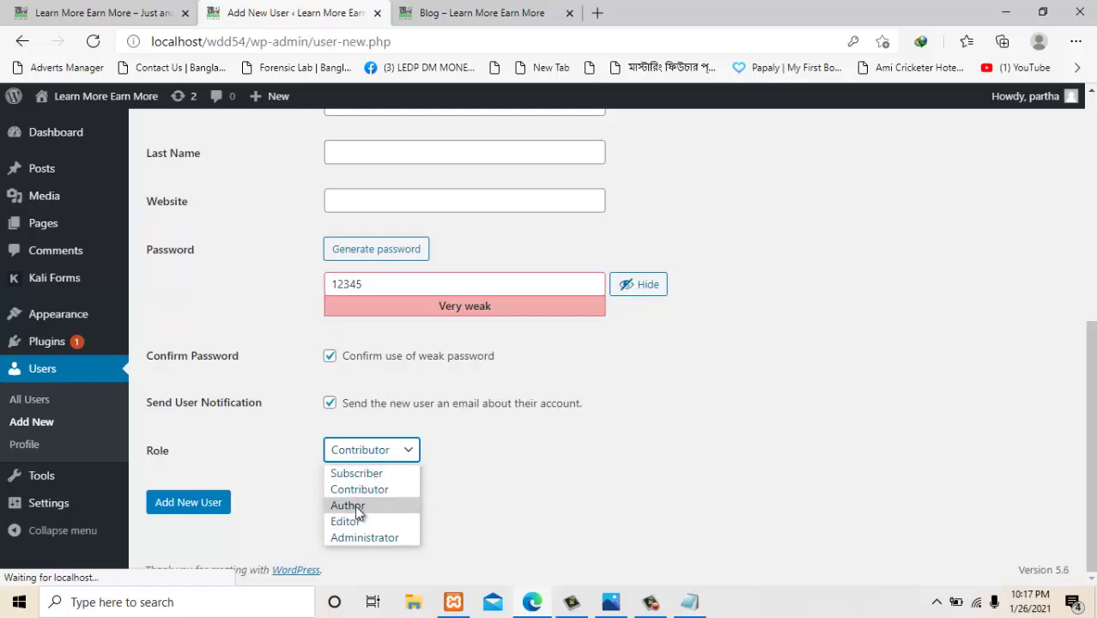
click(610, 602)
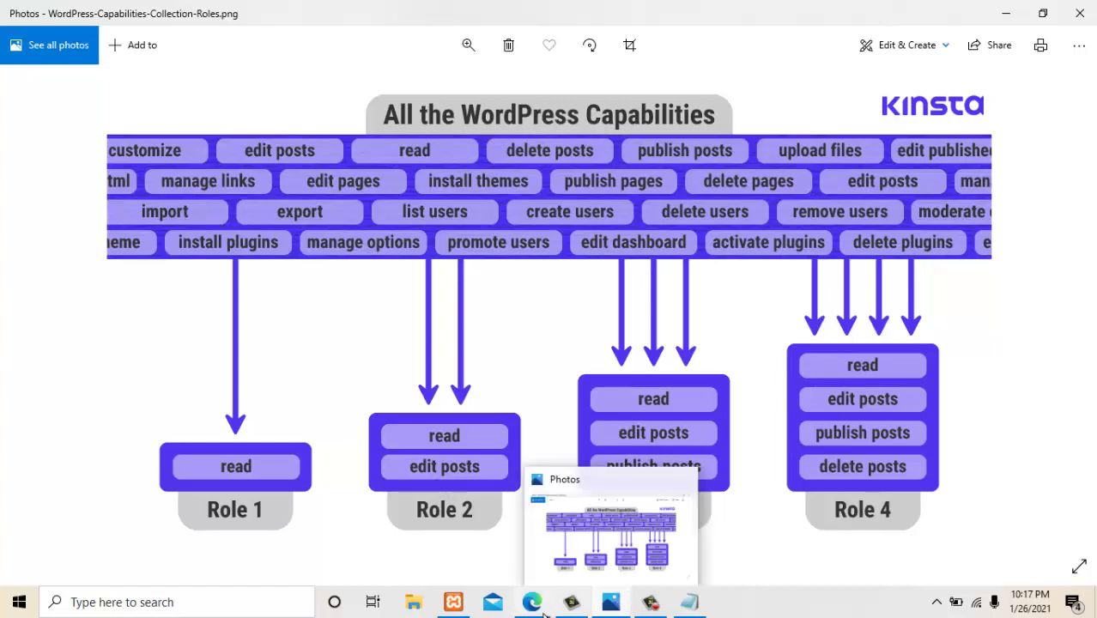
click(458, 558)
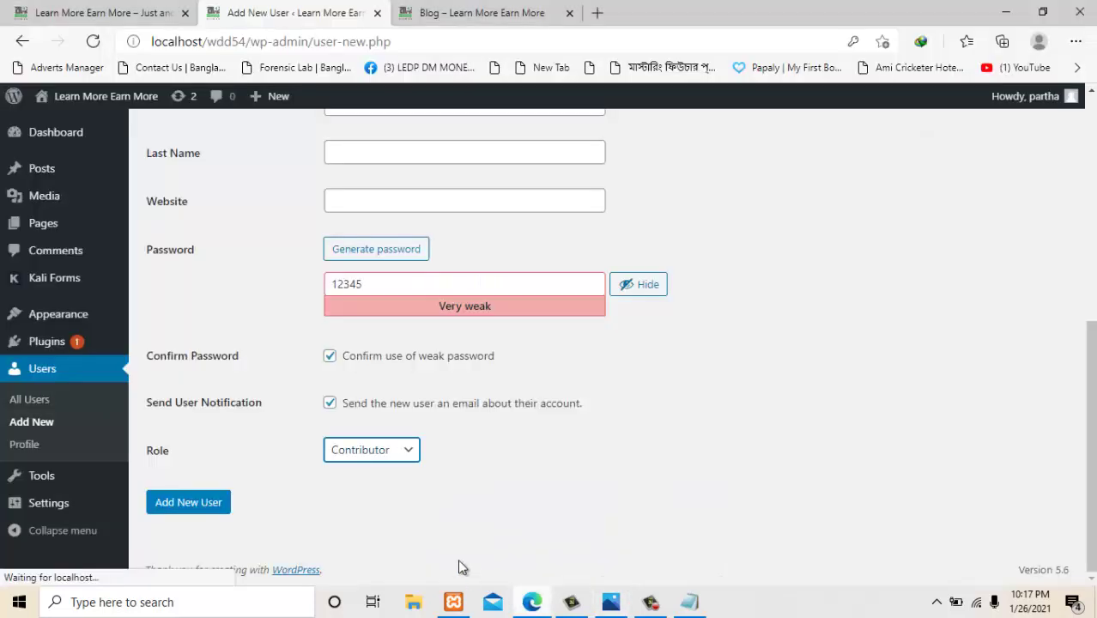
click(409, 455)
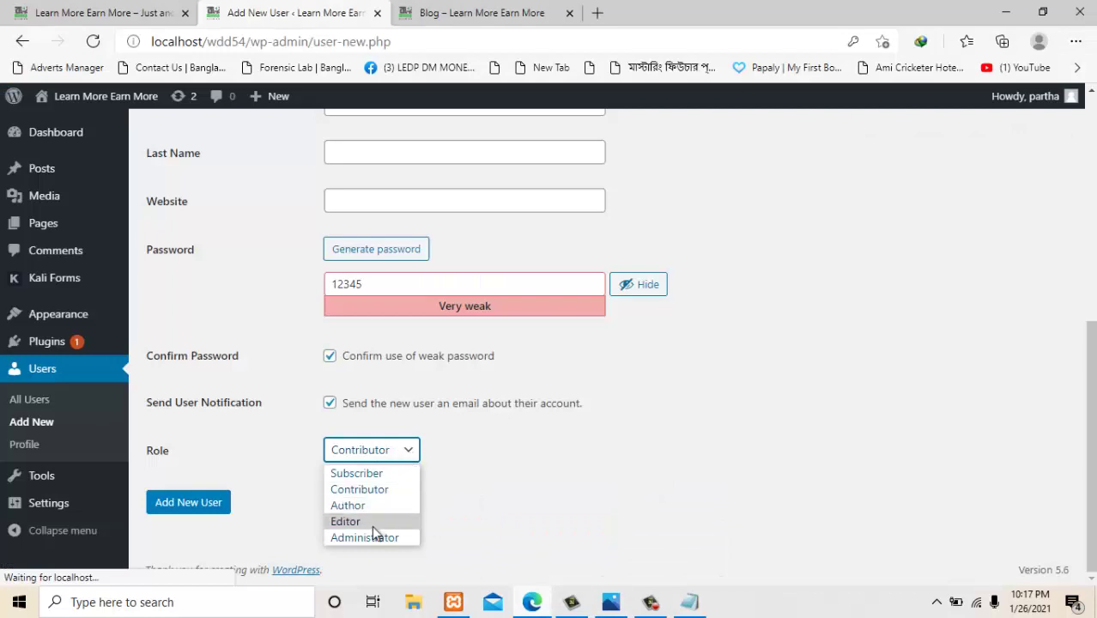
click(611, 599)
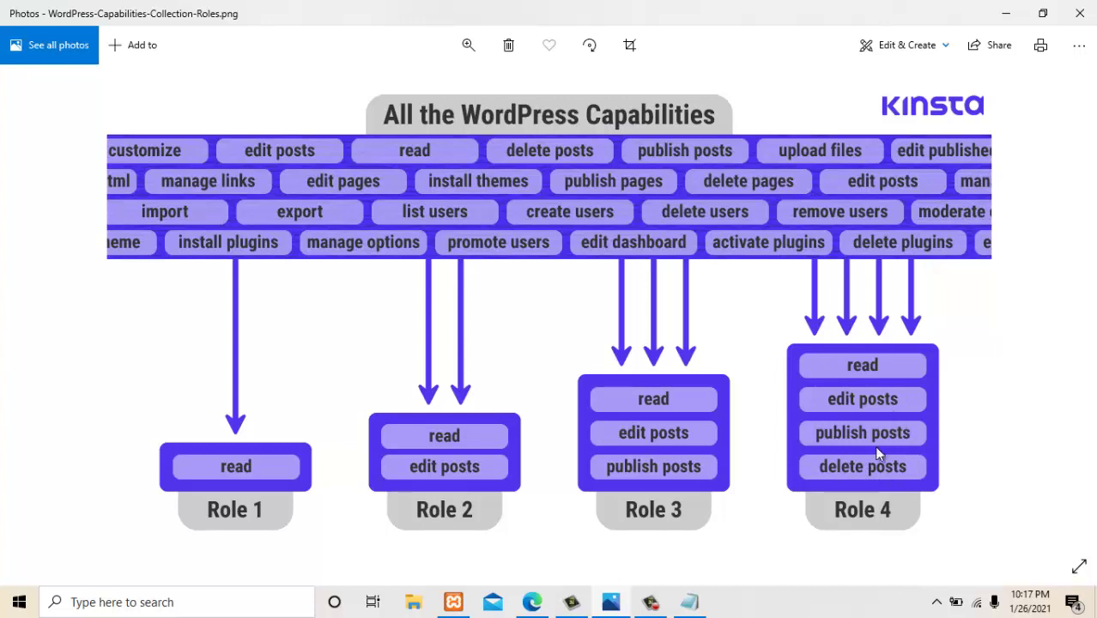
click(534, 606)
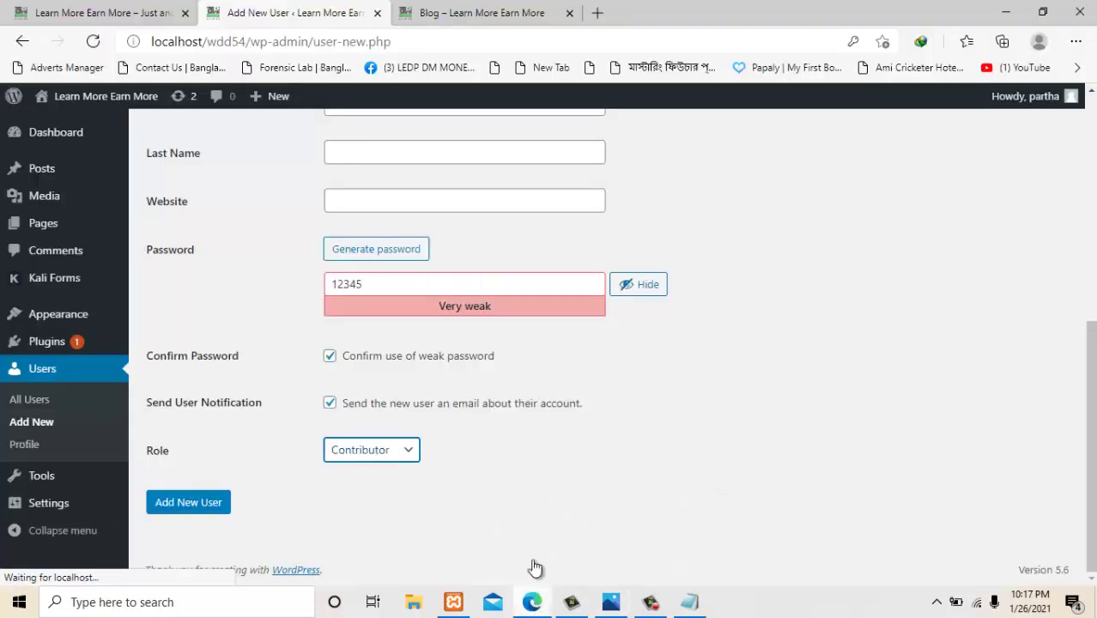
click(410, 455)
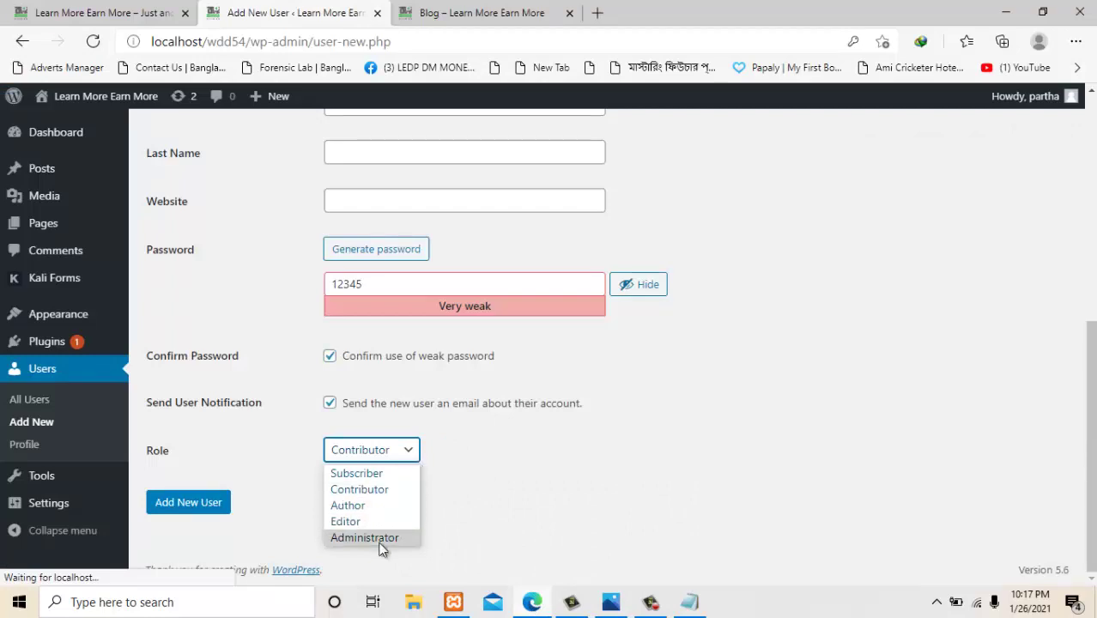
Glance at the site's Blog page, then choose Editor as the new user's role.
mouse_move(67, 350)
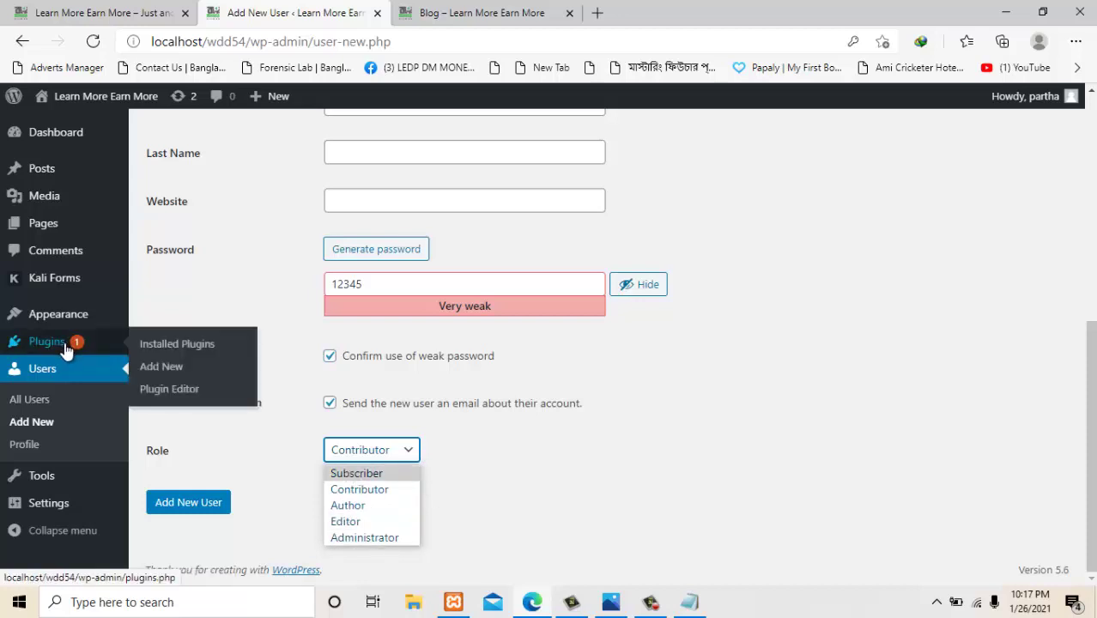
click(49, 127)
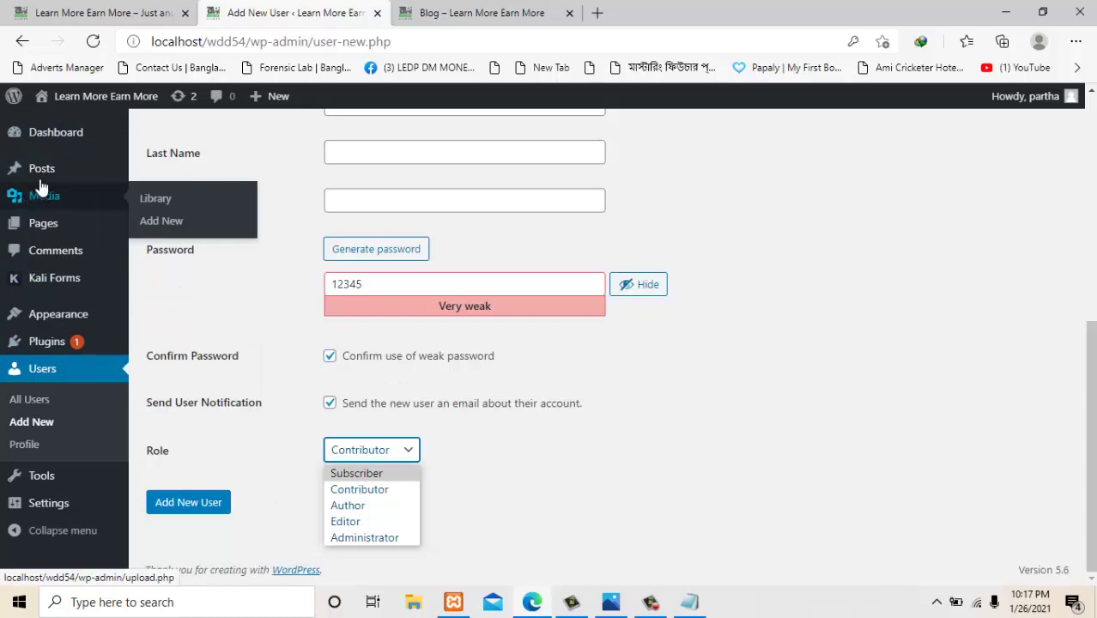
mouse_move(41, 163)
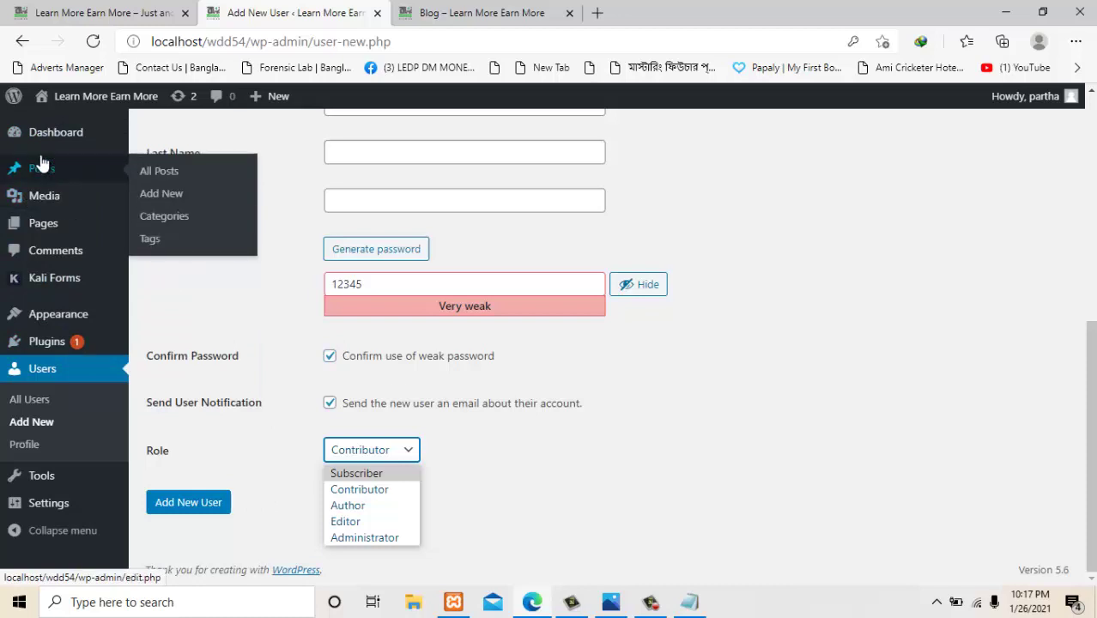
click(515, 13)
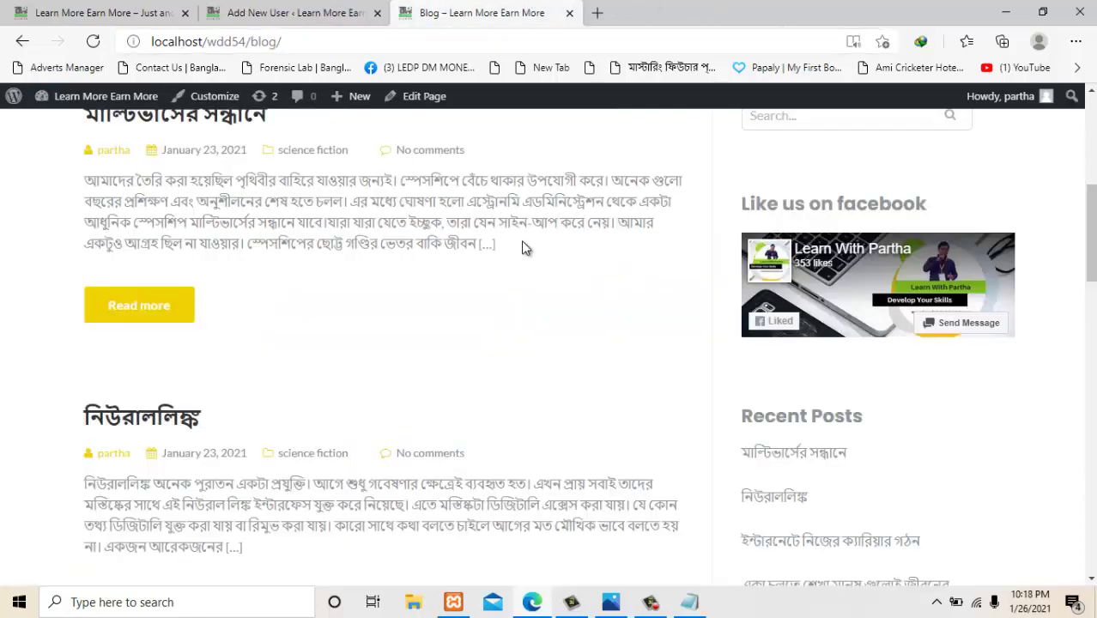
click(276, 12)
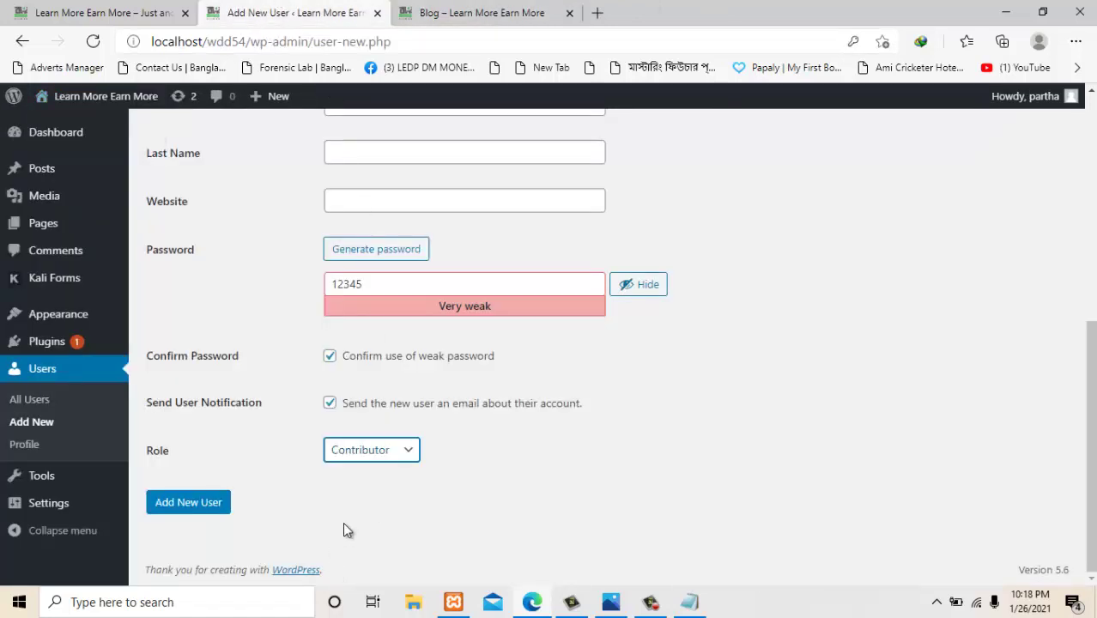
click(386, 452)
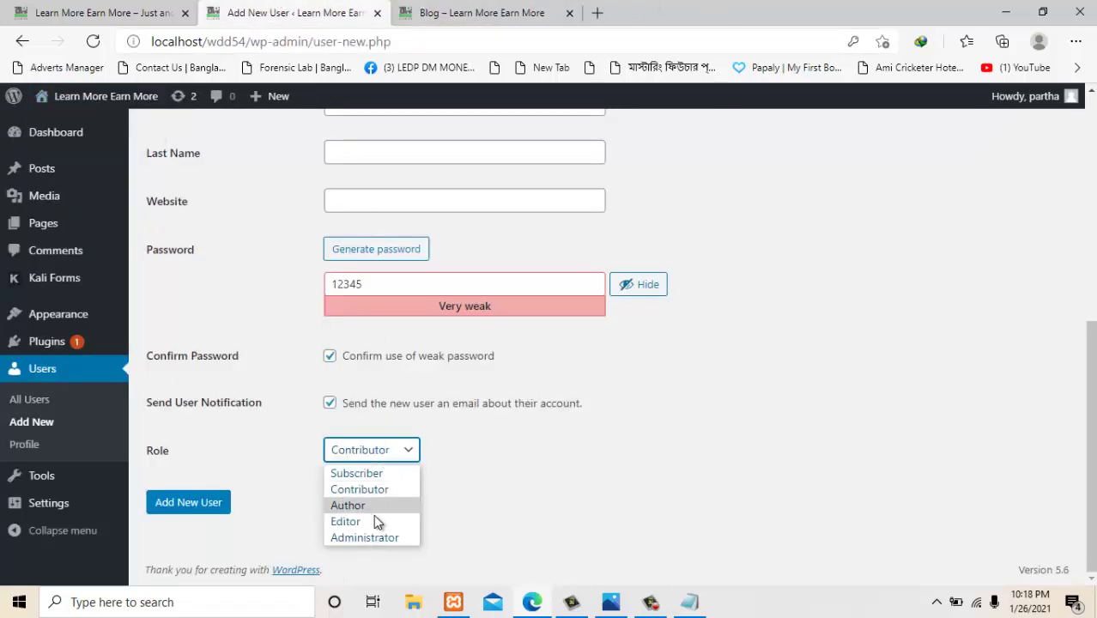
click(367, 521)
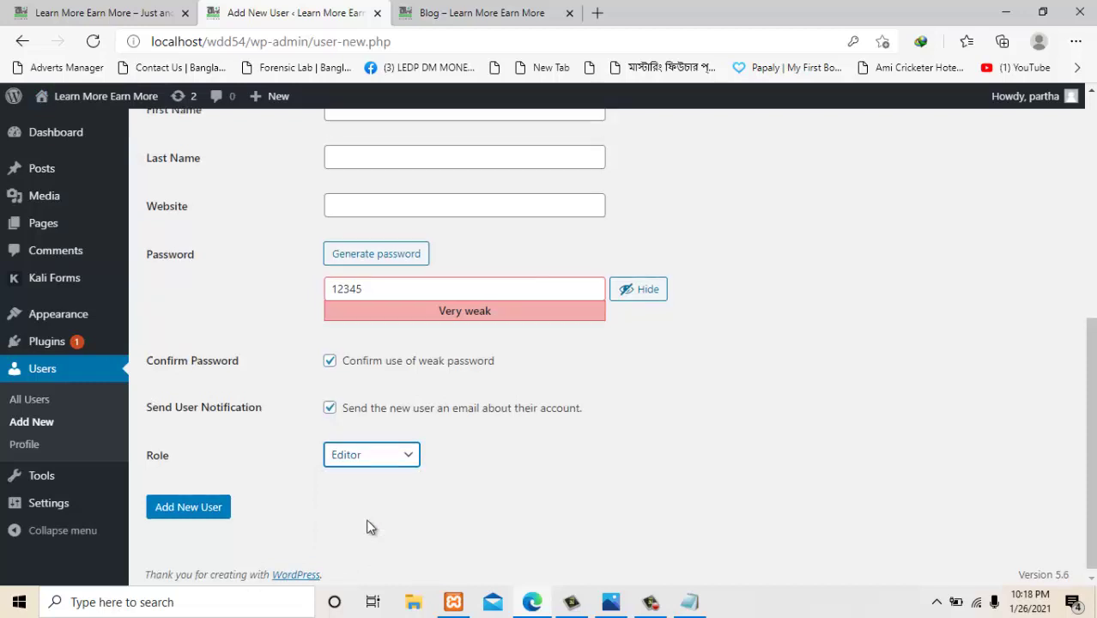
scroll(351, 271, up, 4)
scroll(385, 506, down, 4)
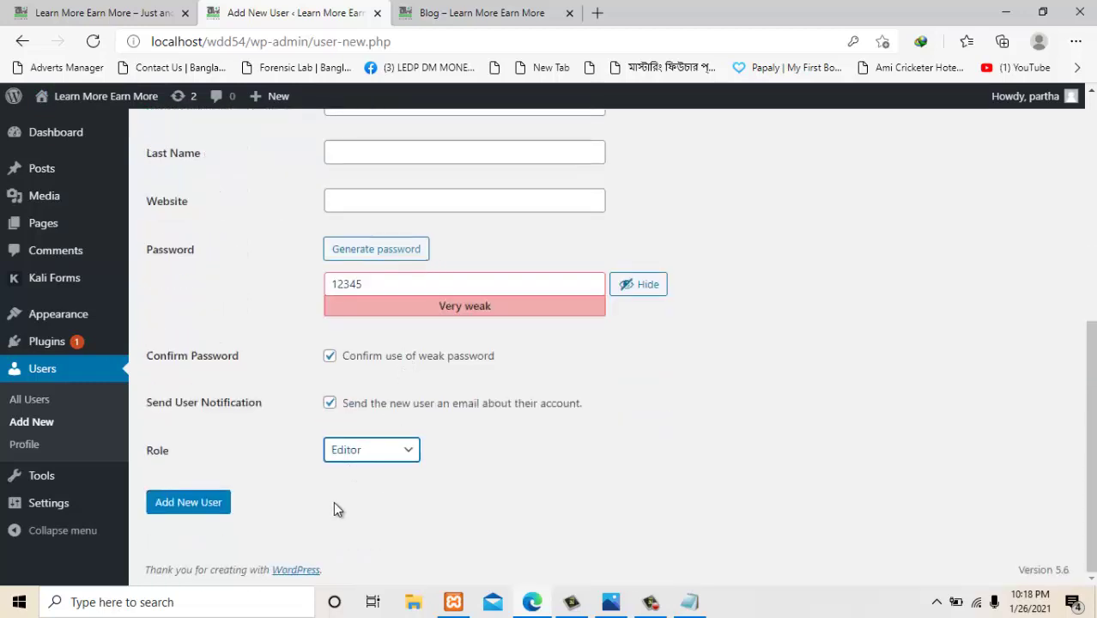
Submit the Add New User form and dismiss Edge's save-password prompt.
click(198, 502)
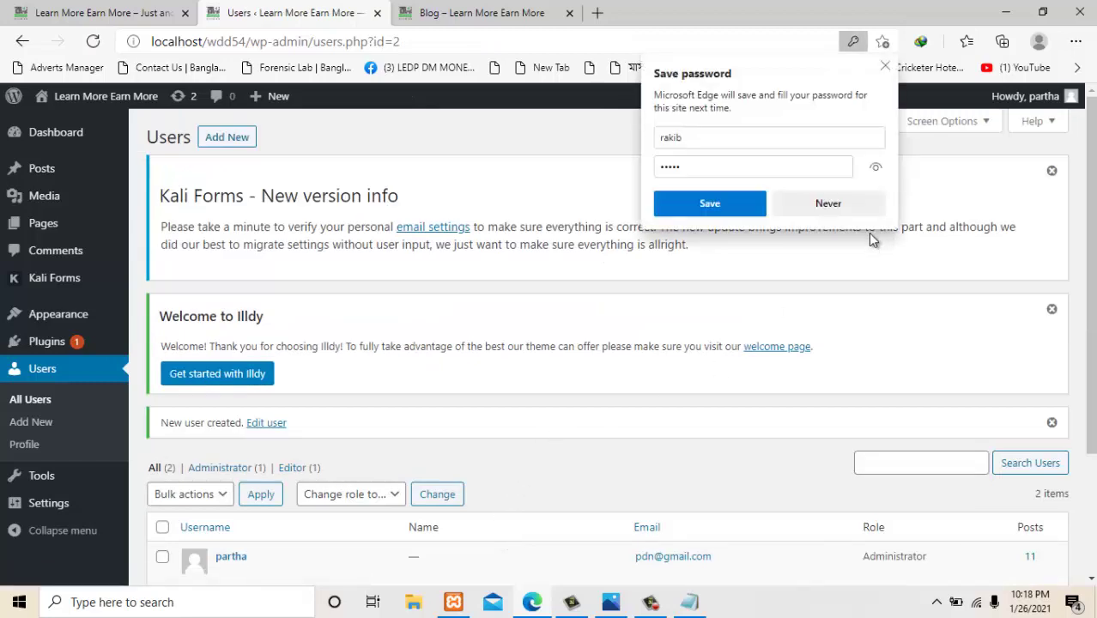
click(885, 65)
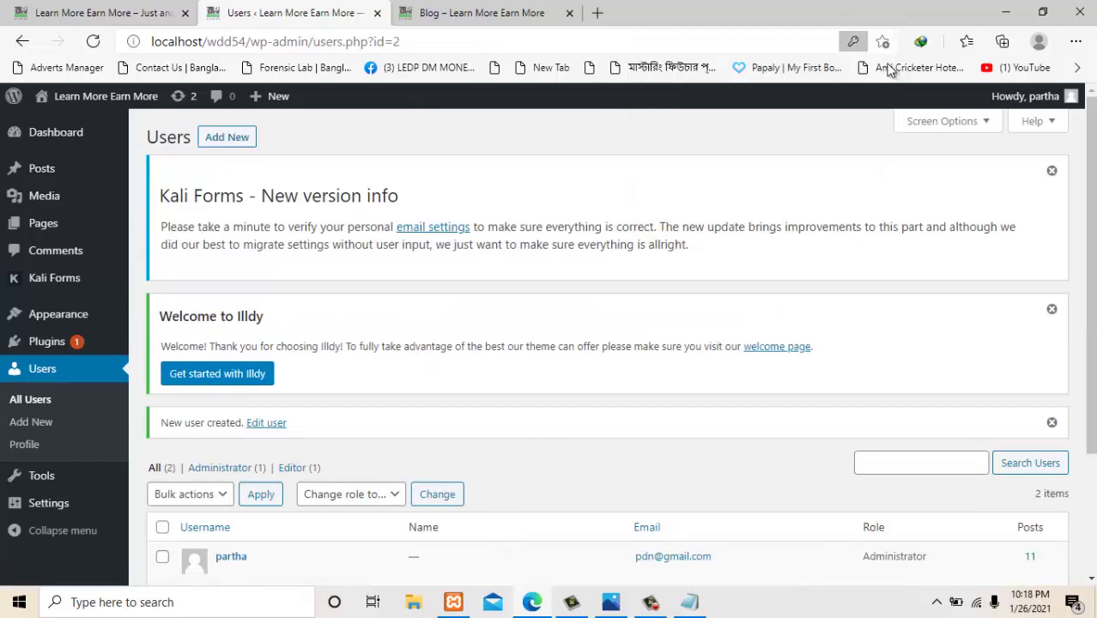
click(1075, 42)
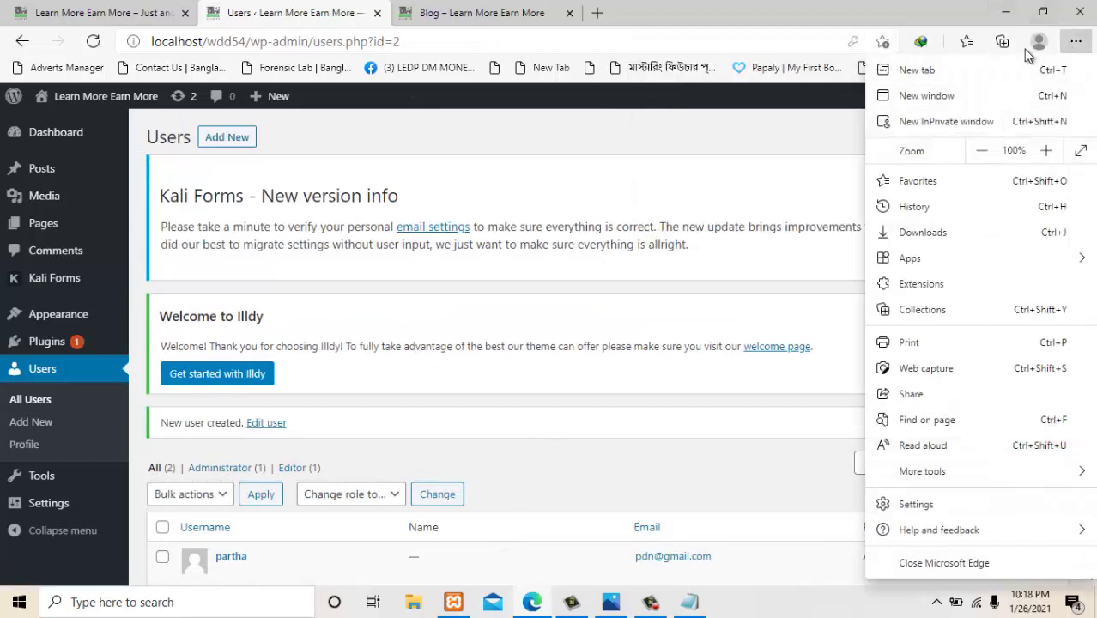
Open a new InPrivate window and load the localhost/wdd54 site.
click(954, 120)
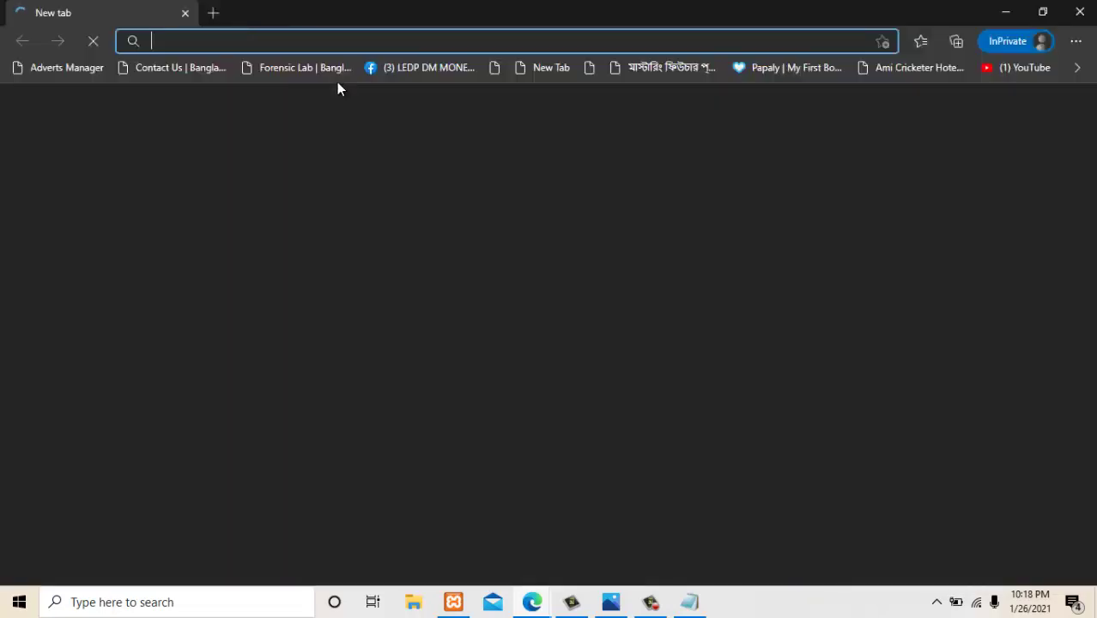
text(lo)
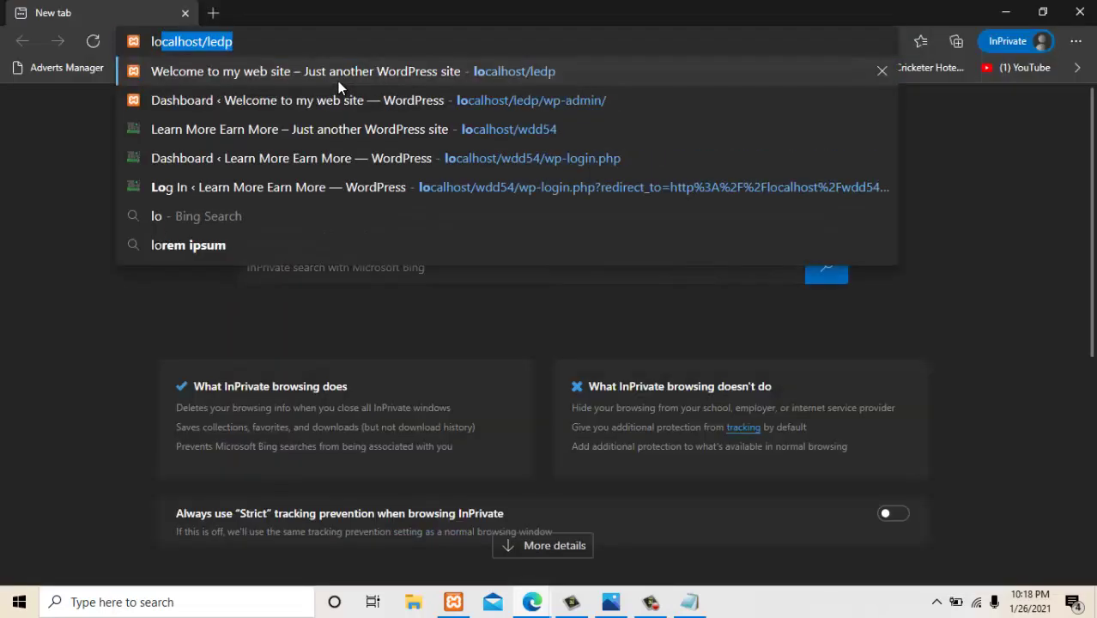
key(Right)
key(BackSpace)
key(BackSpace)
key(BackSpace)
key(BackSpace)
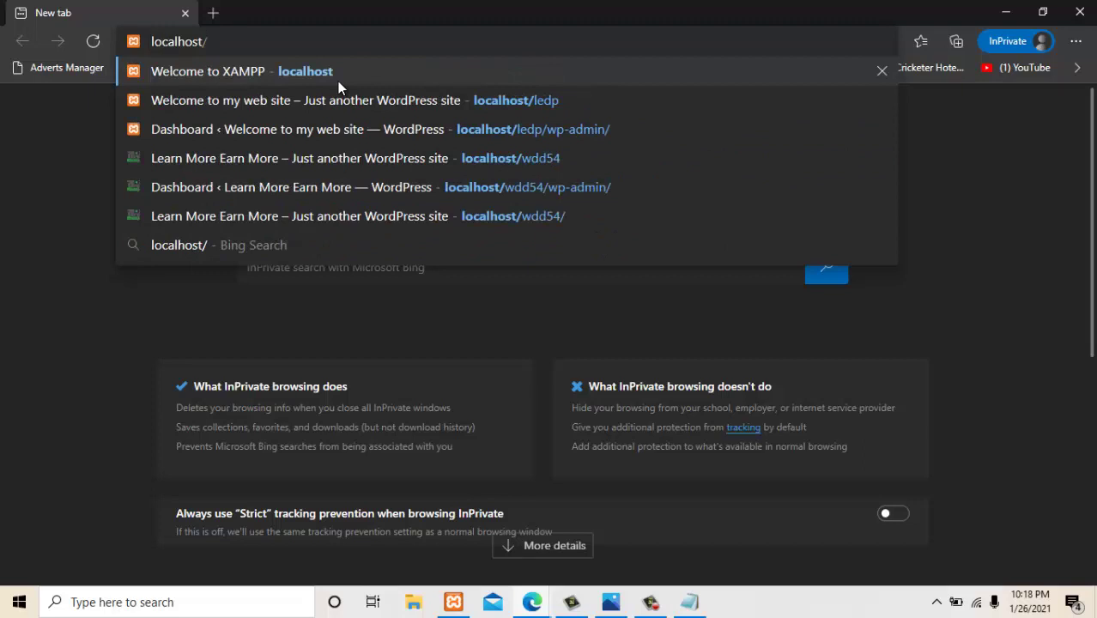
text(wdd5)
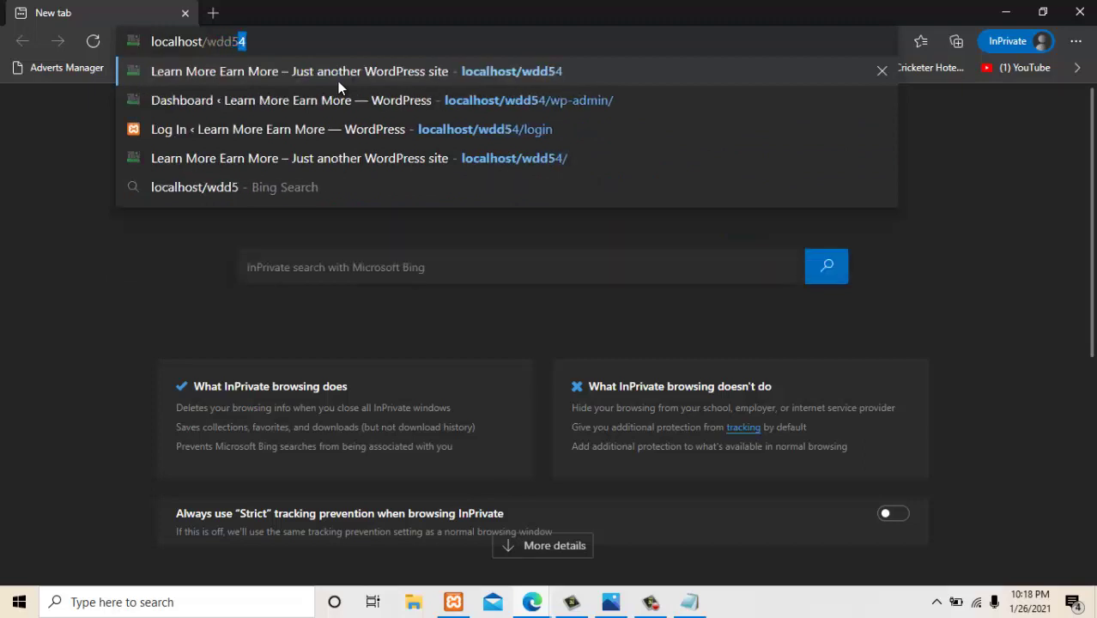
text(4)
key(Return)
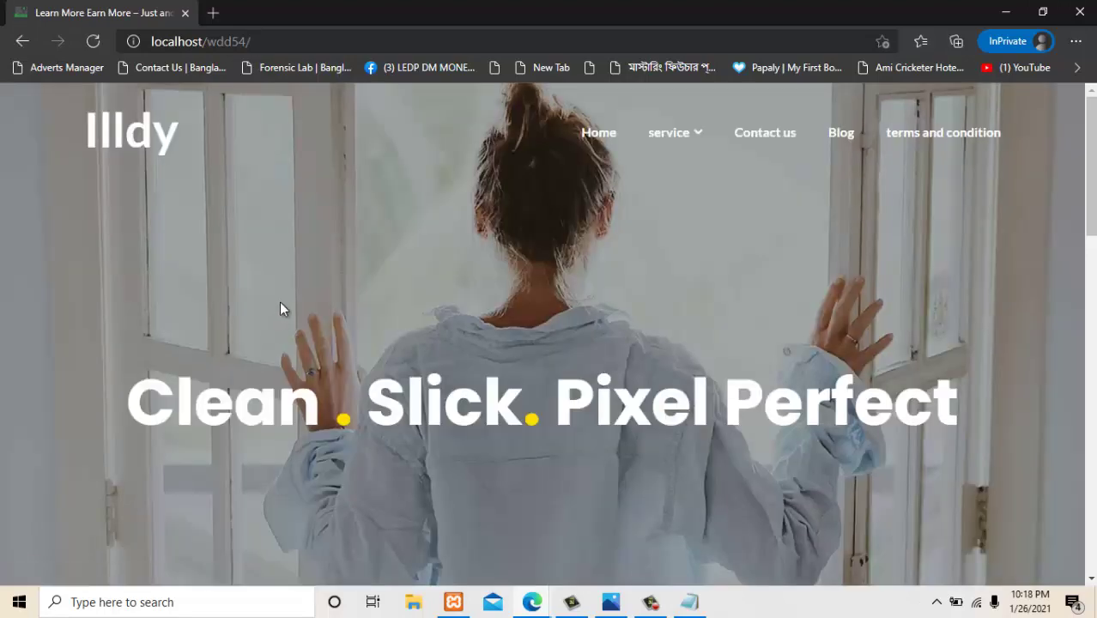
Append 'login' to the address to reach the wp-login.php page.
click(314, 43)
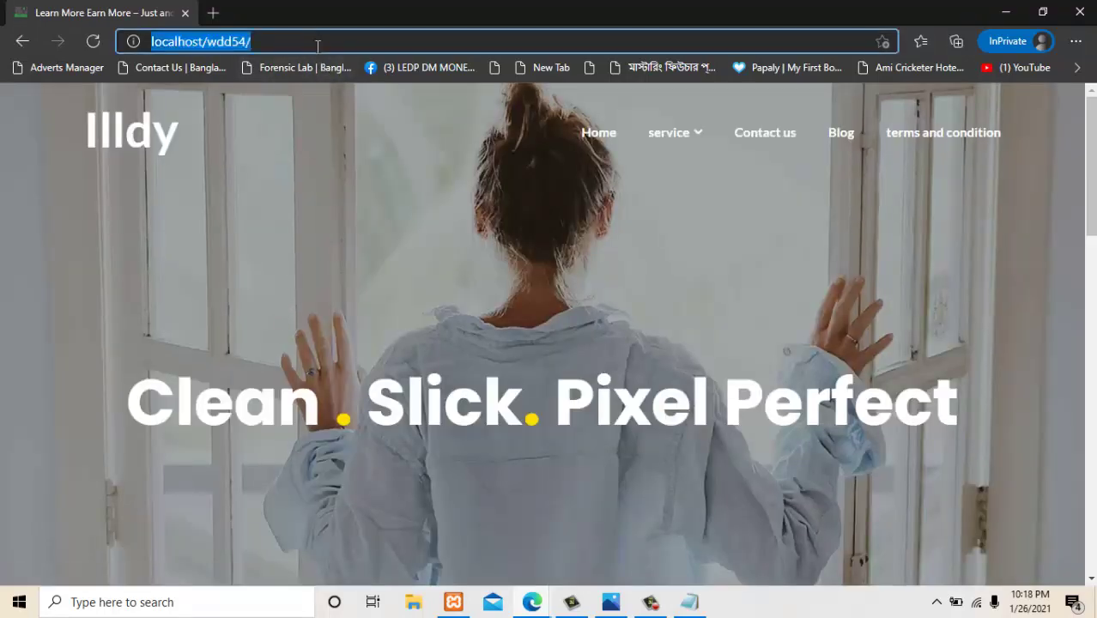
click(317, 45)
text(login)
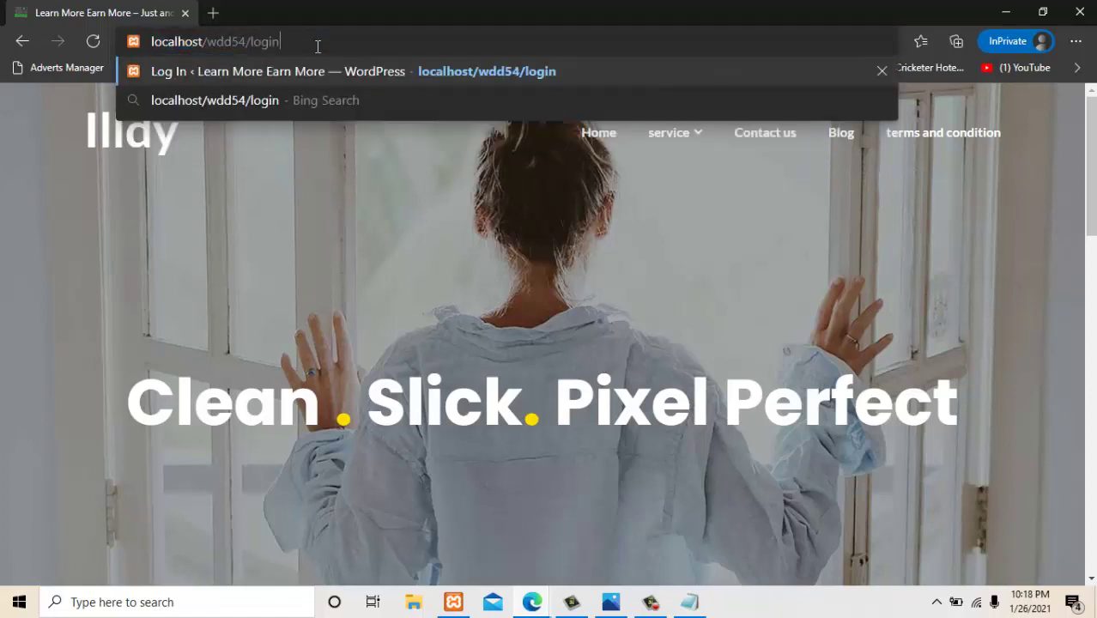
key(Return)
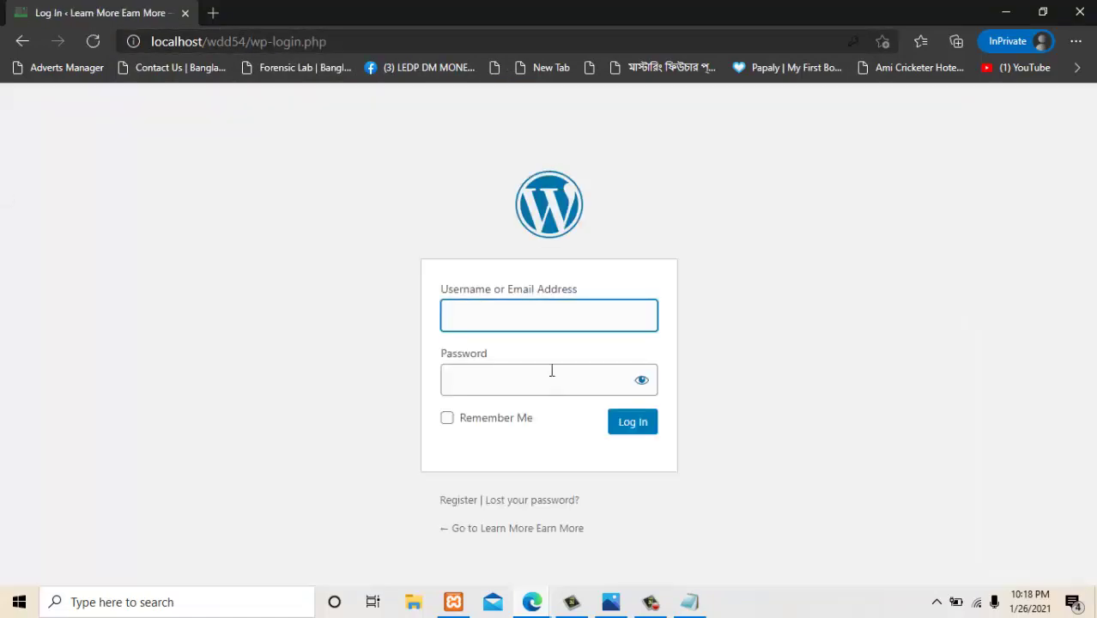
Log in with the new user's username and weak password.
click(516, 313)
text(ra)
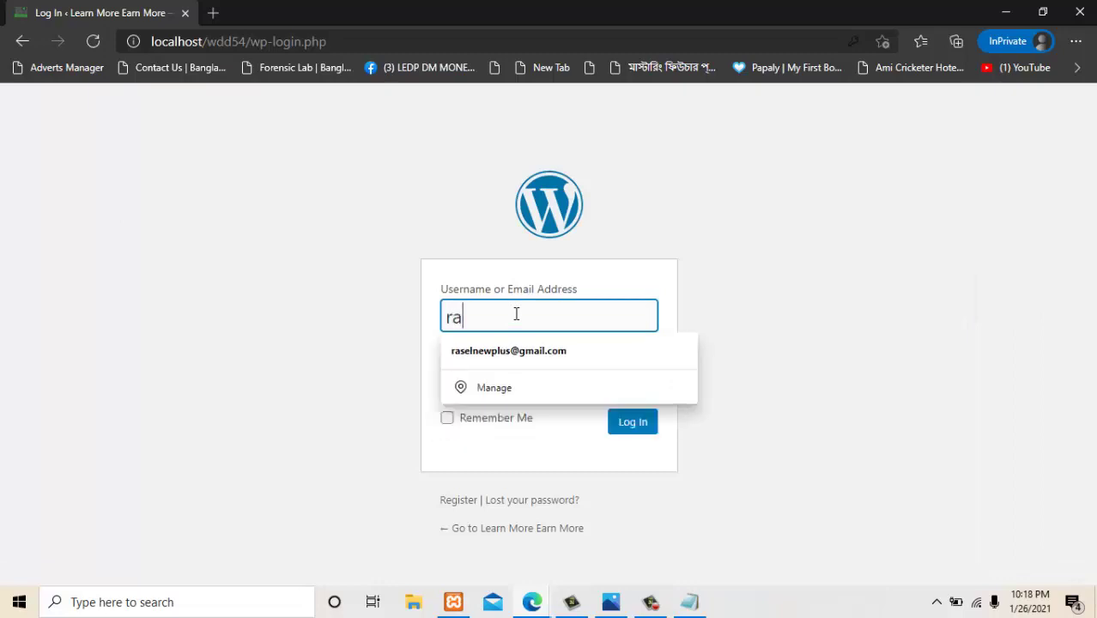
text(kib)
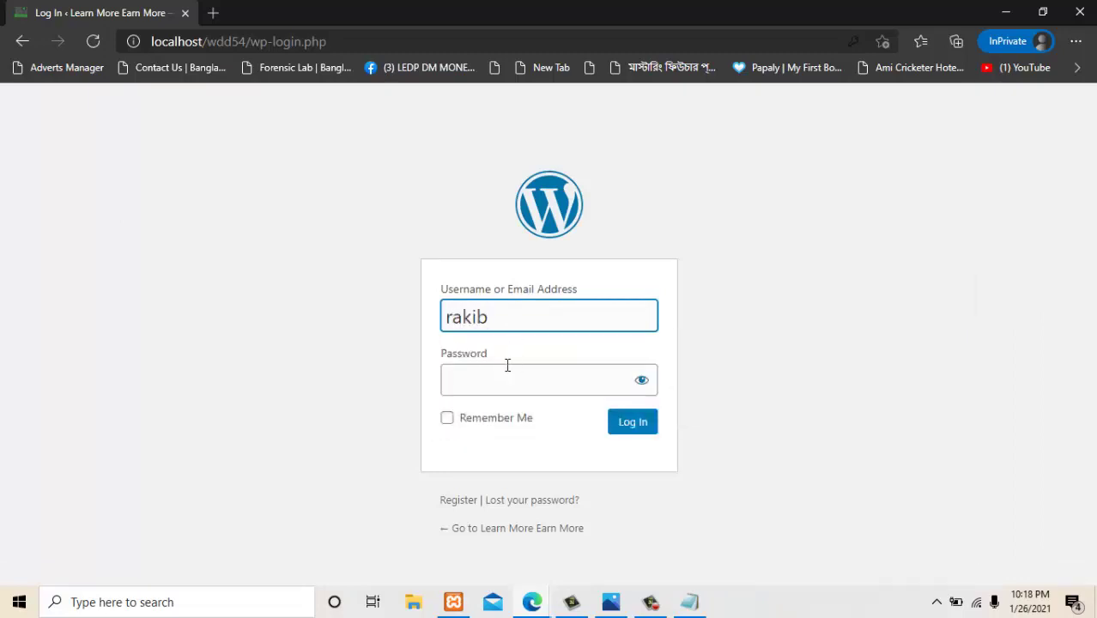
click(510, 380)
text(1234)
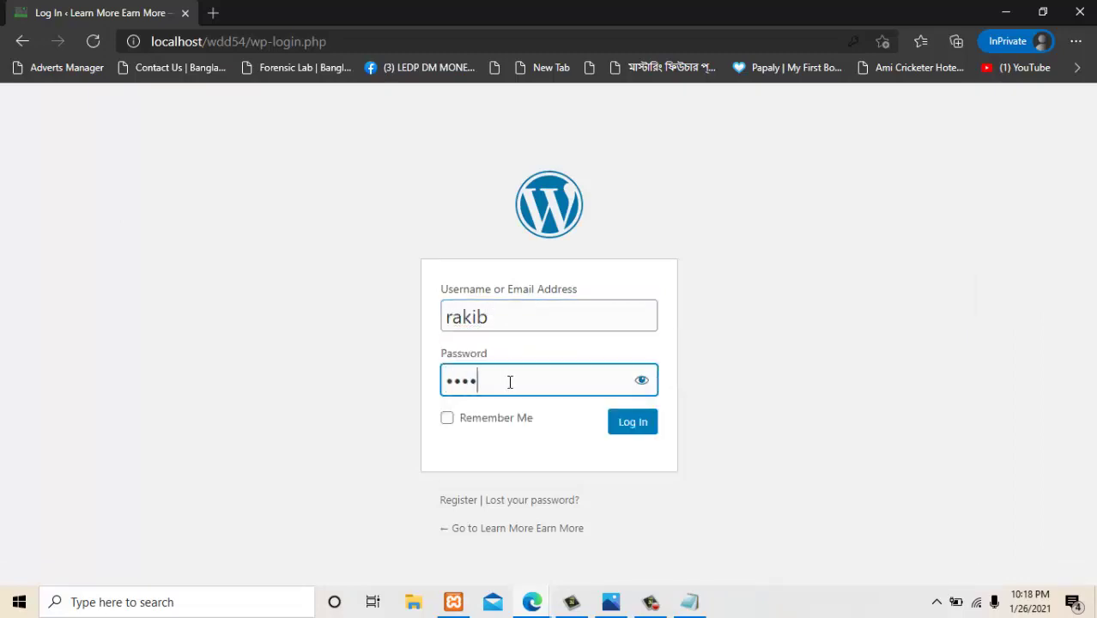
text(5)
click(634, 428)
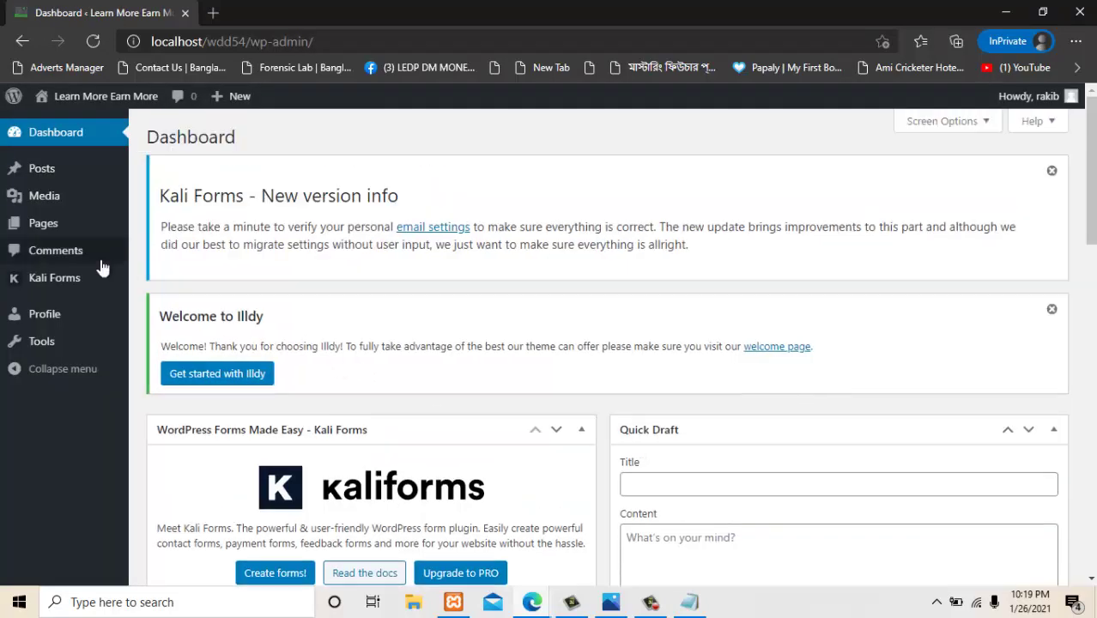
Browse the All Posts list of 12 items, then go to the Profile page.
mouse_move(119, 181)
click(155, 176)
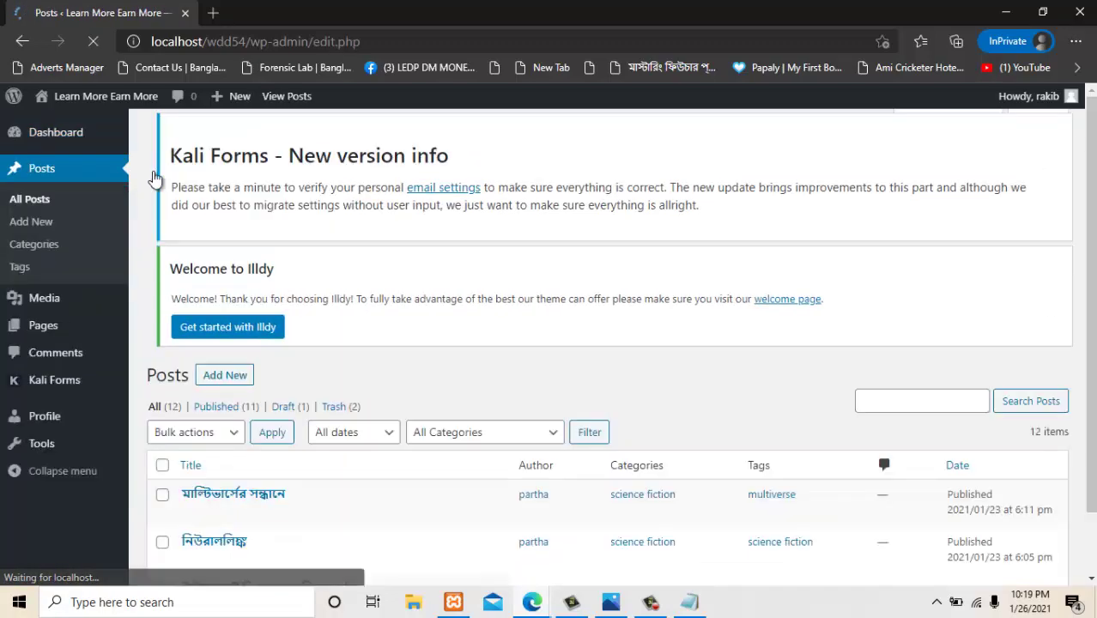
scroll(277, 418, down, 1)
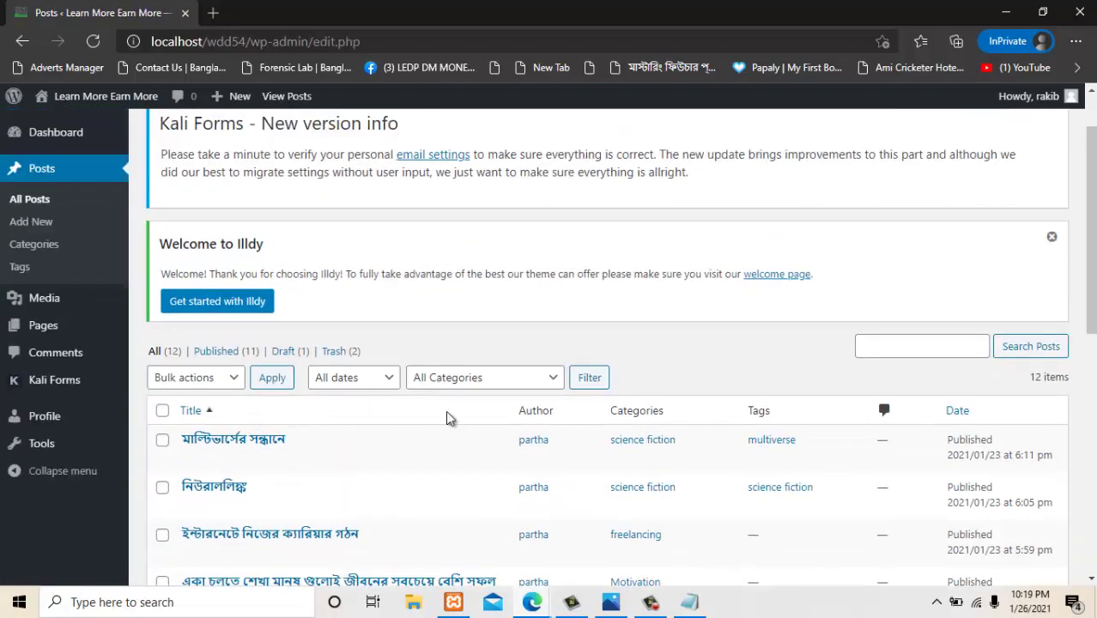
scroll(445, 417, down, 2)
scroll(161, 338, up, 3)
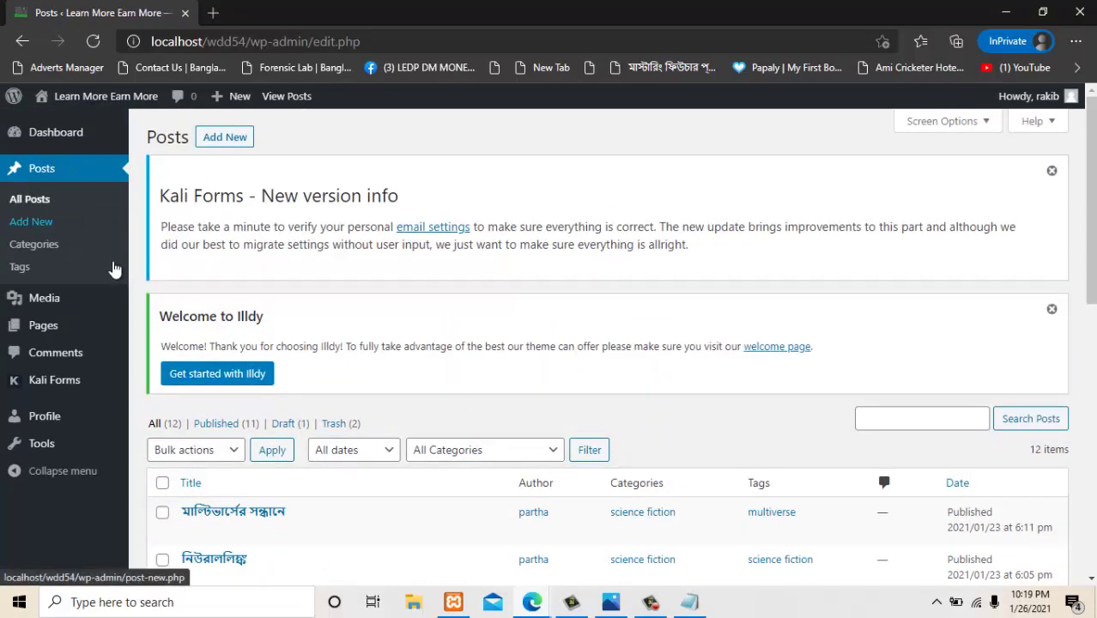
scroll(290, 276, down, 3)
scroll(269, 309, down, 4)
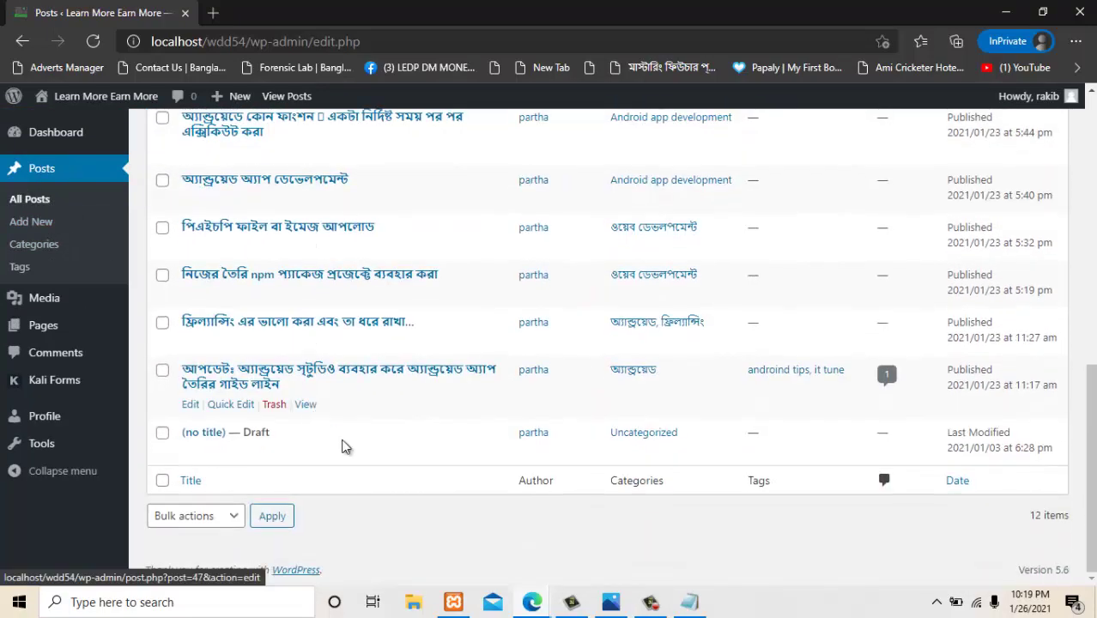
scroll(514, 399, up, 8)
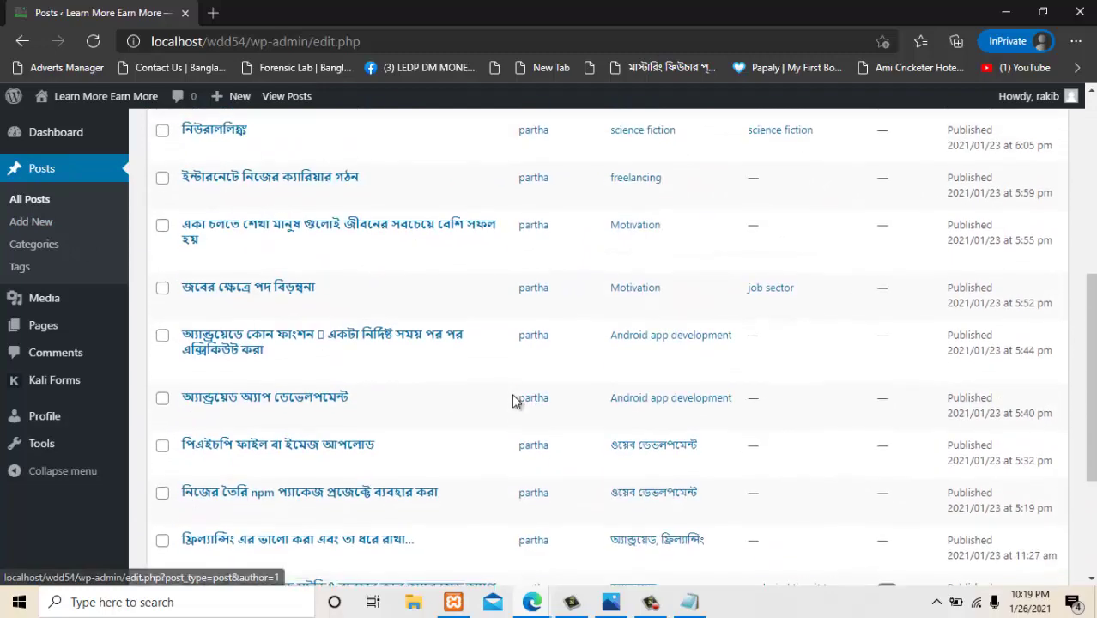
click(45, 416)
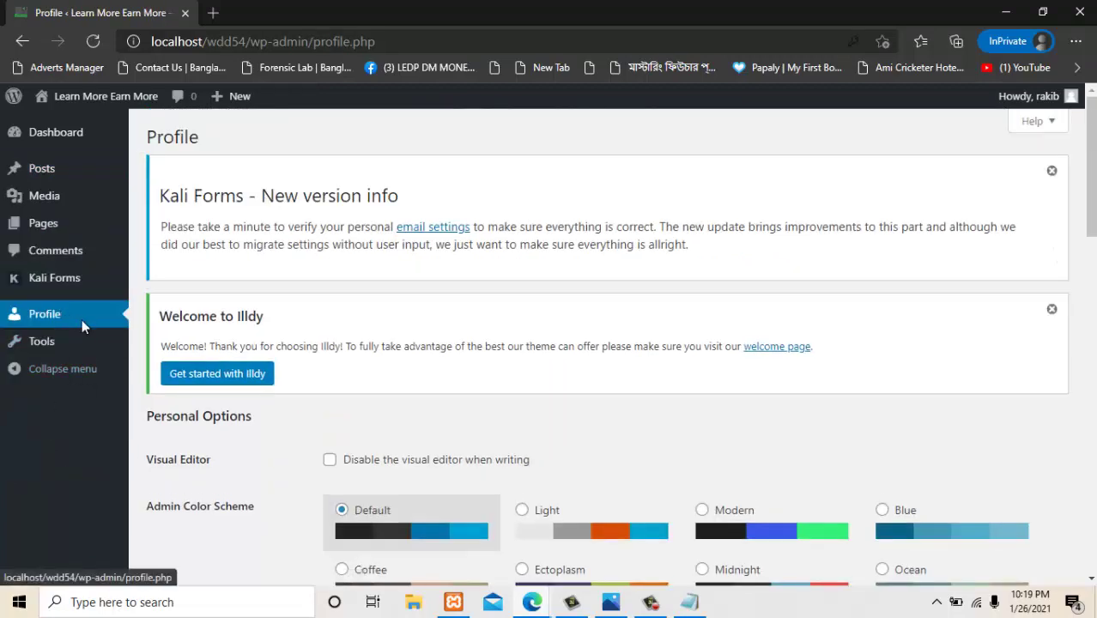
Scroll through Personal Options, Name and Account Management, then return to All Posts.
scroll(937, 307, down, 9)
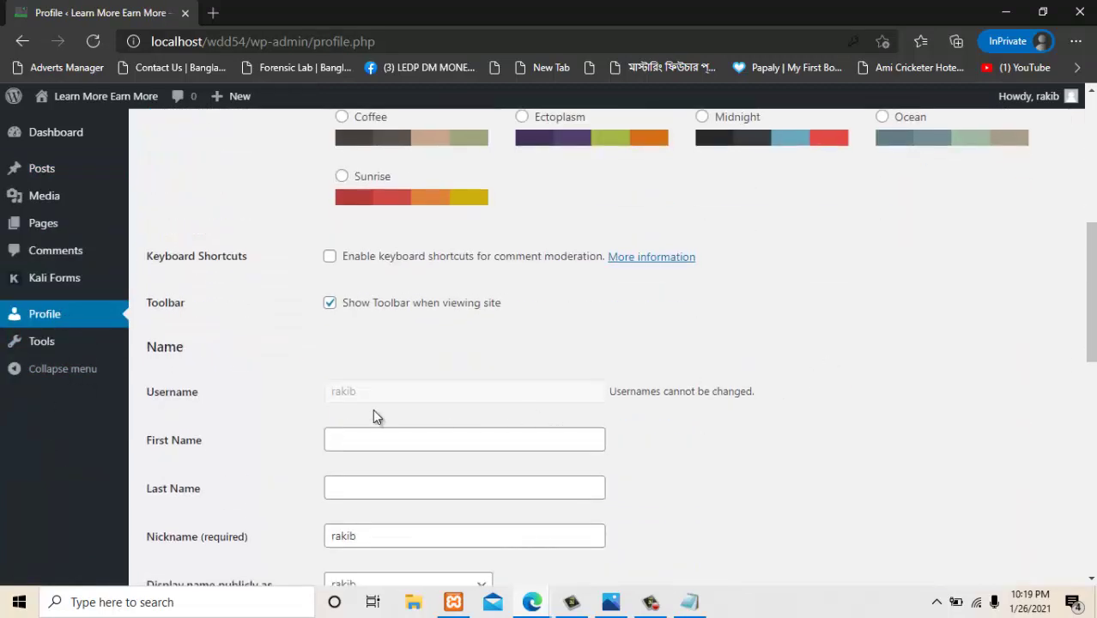
scroll(451, 450, down, 7)
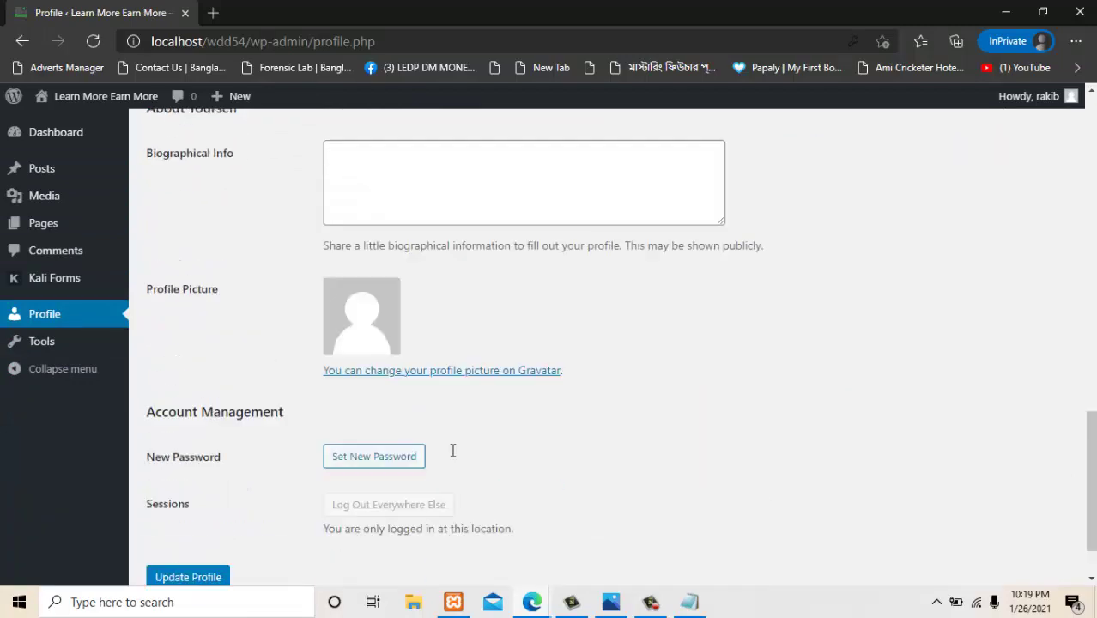
scroll(453, 451, up, 6)
scroll(452, 451, down, 6)
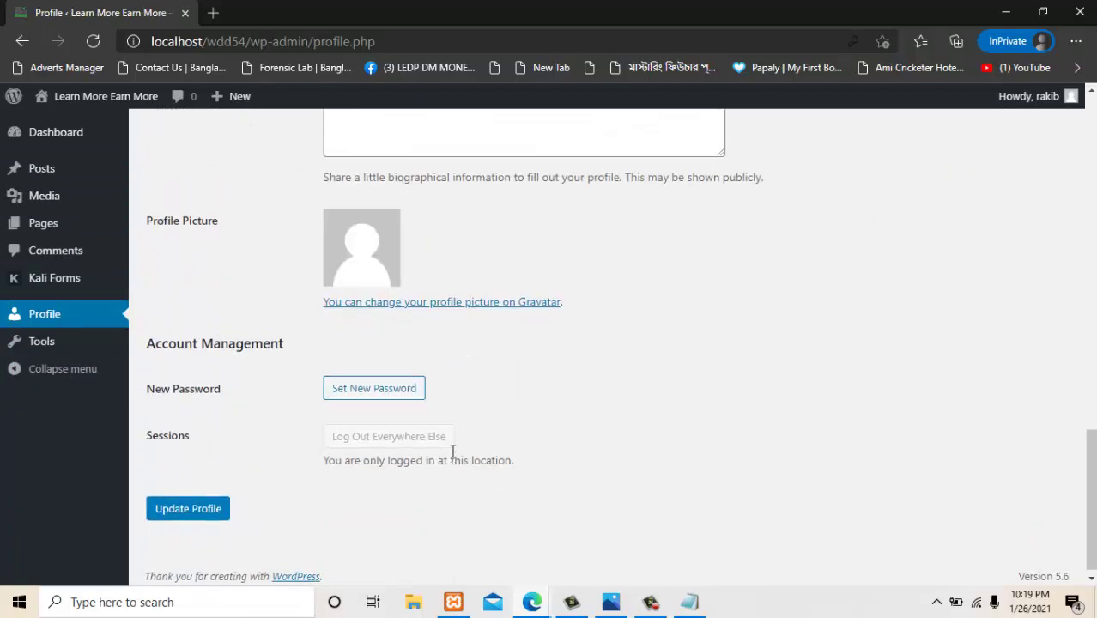
scroll(452, 451, up, 10)
scroll(453, 451, up, 5)
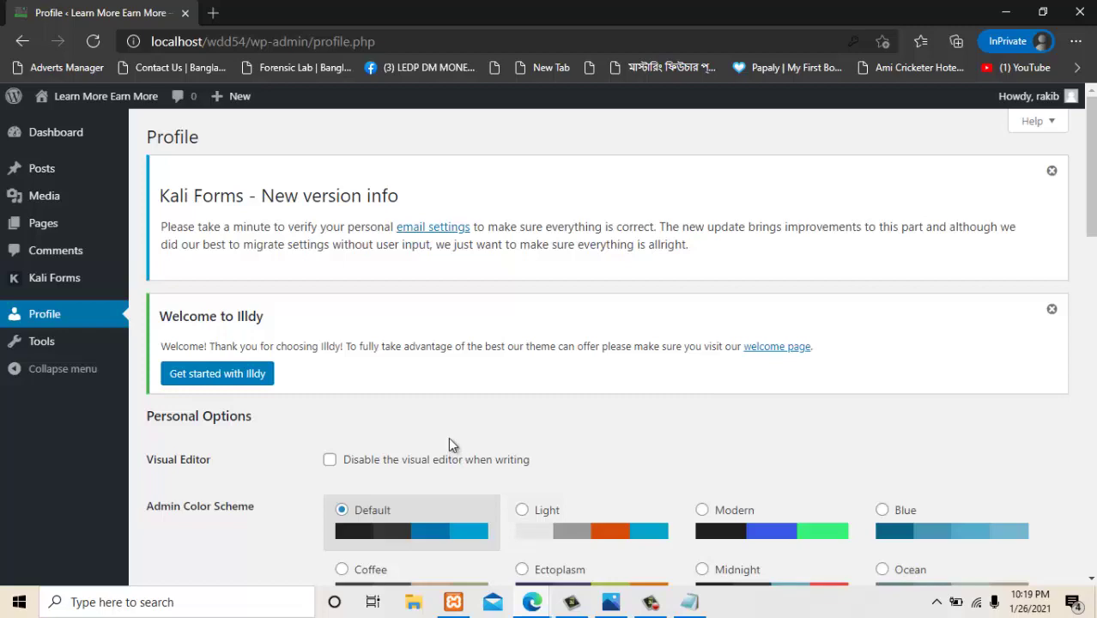
scroll(650, 342, down, 4)
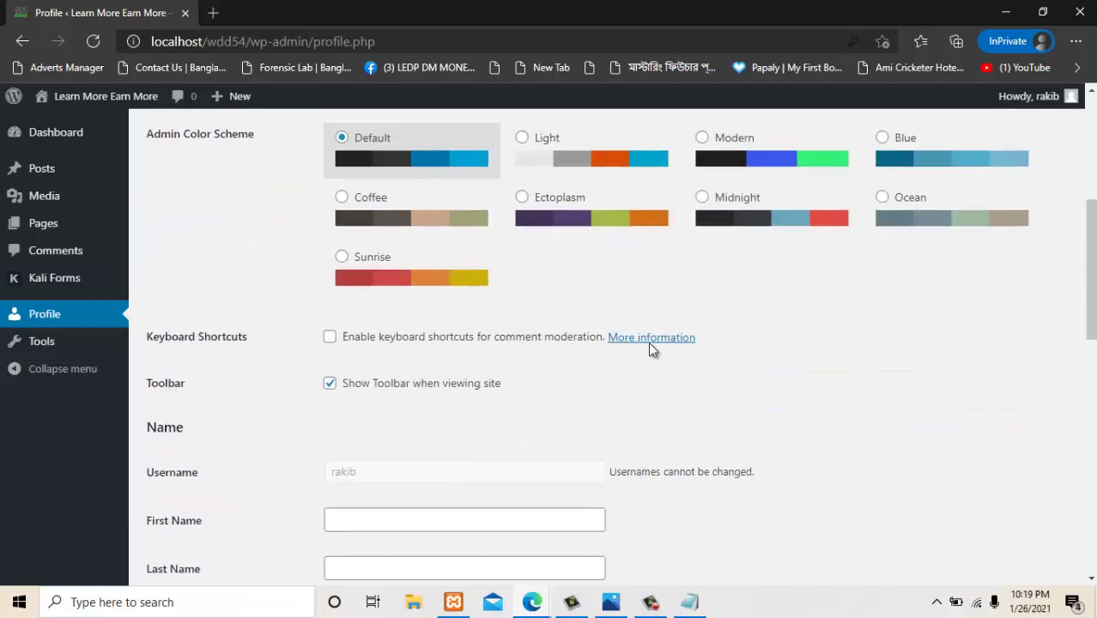
scroll(650, 342, up, 4)
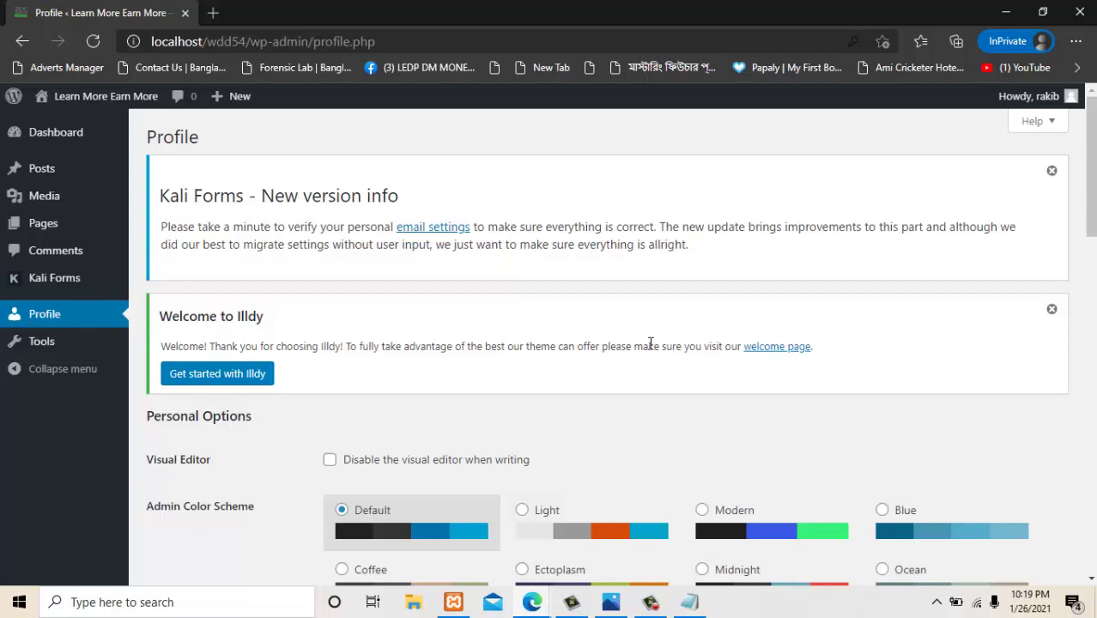
mouse_move(71, 178)
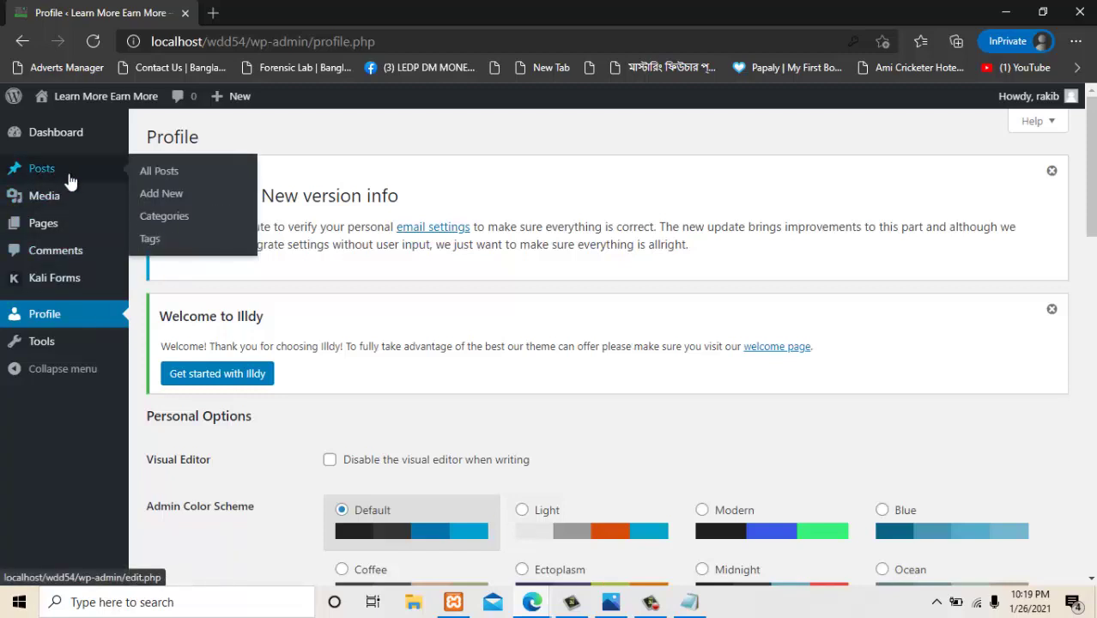
click(148, 174)
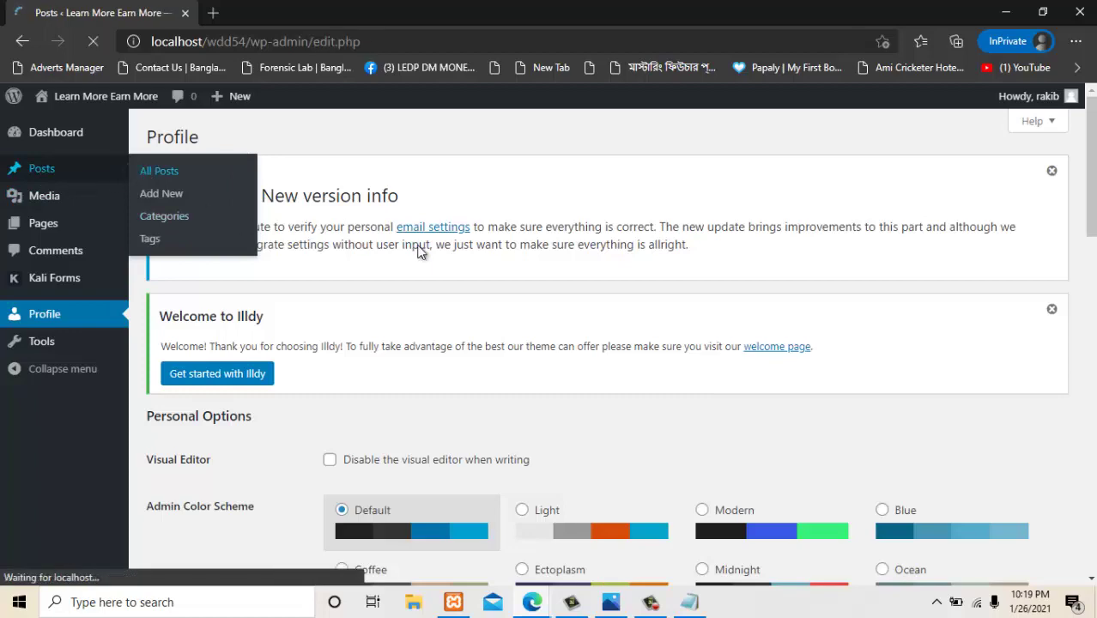
scroll(365, 274, down, 6)
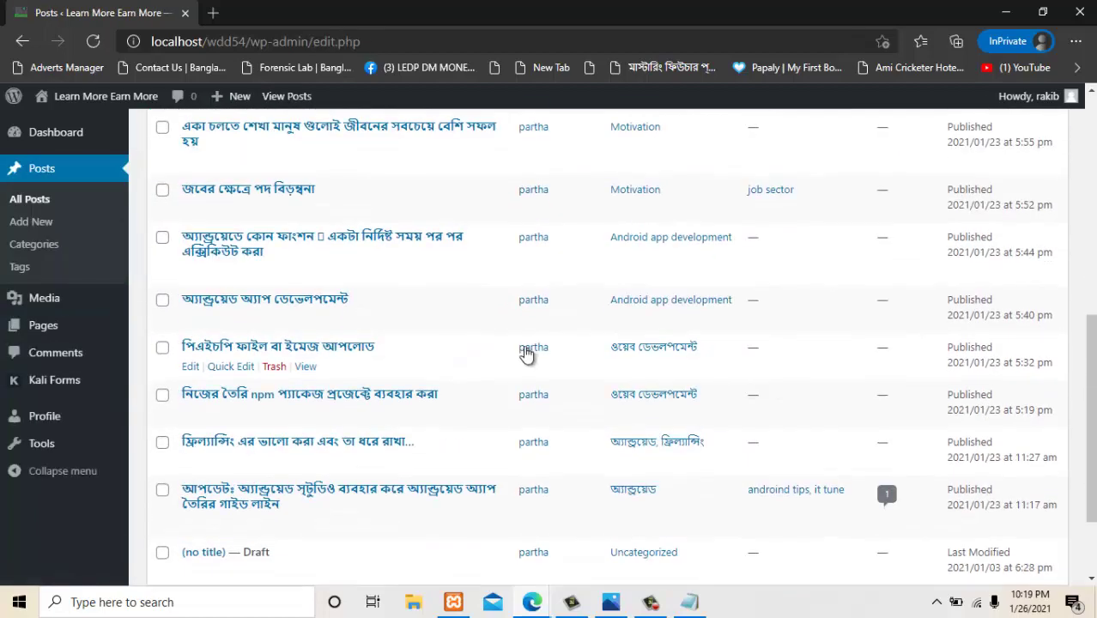
scroll(536, 283, up, 4)
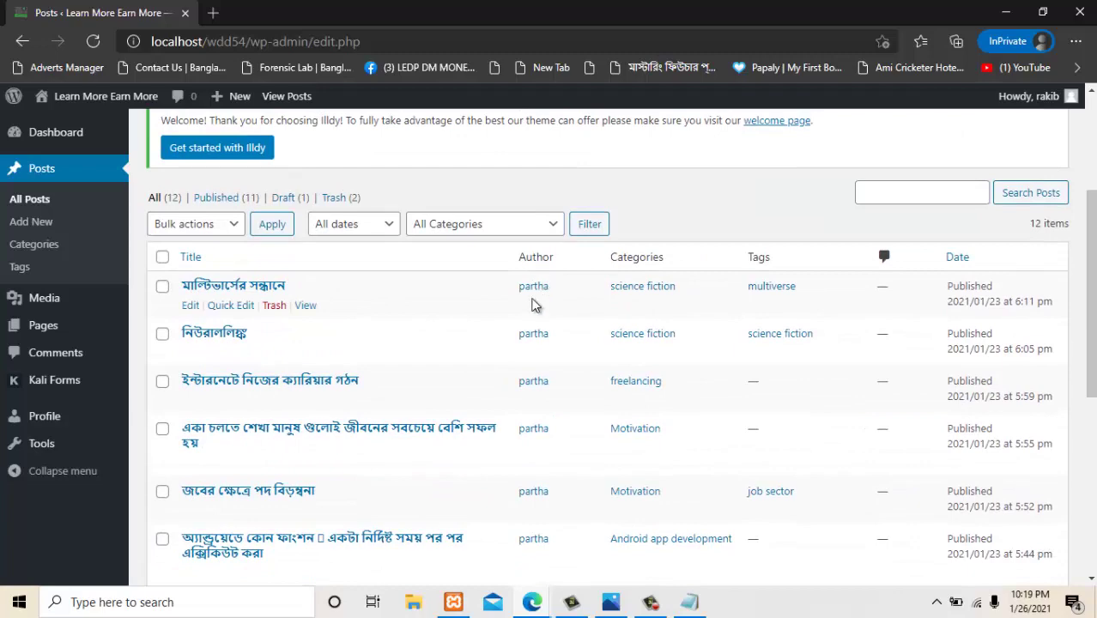
scroll(533, 343, down, 4)
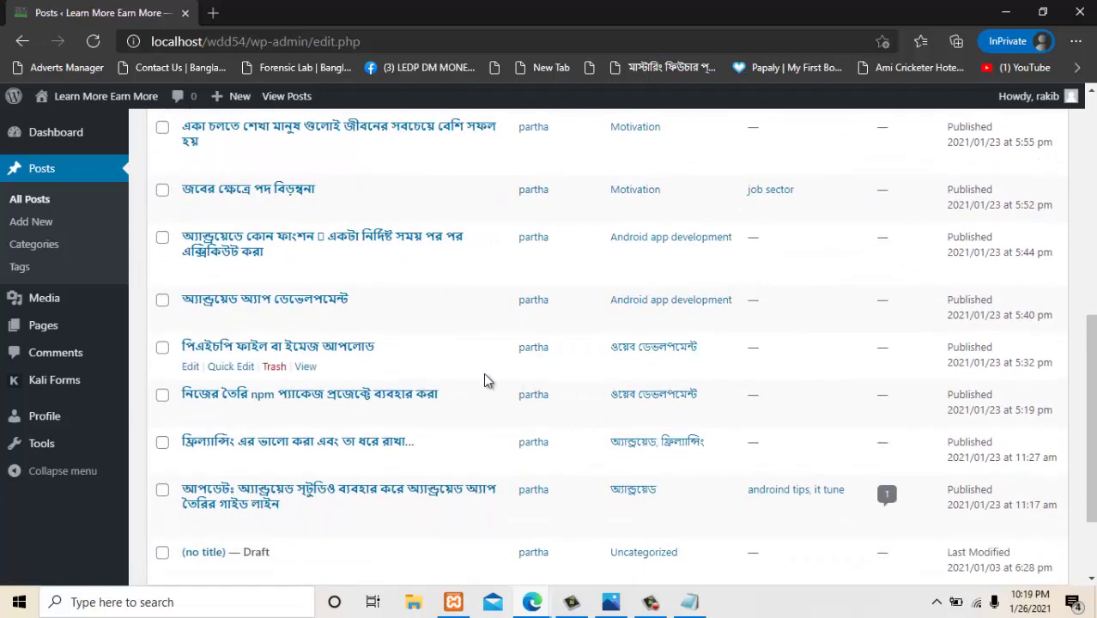
scroll(182, 352, up, 5)
click(192, 382)
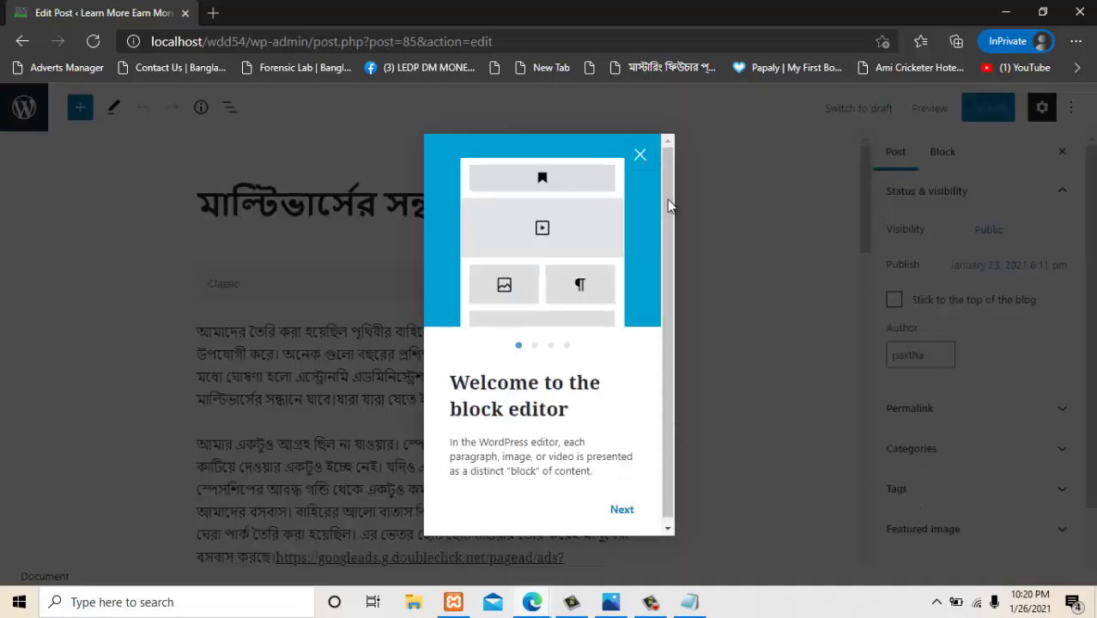
click(667, 199)
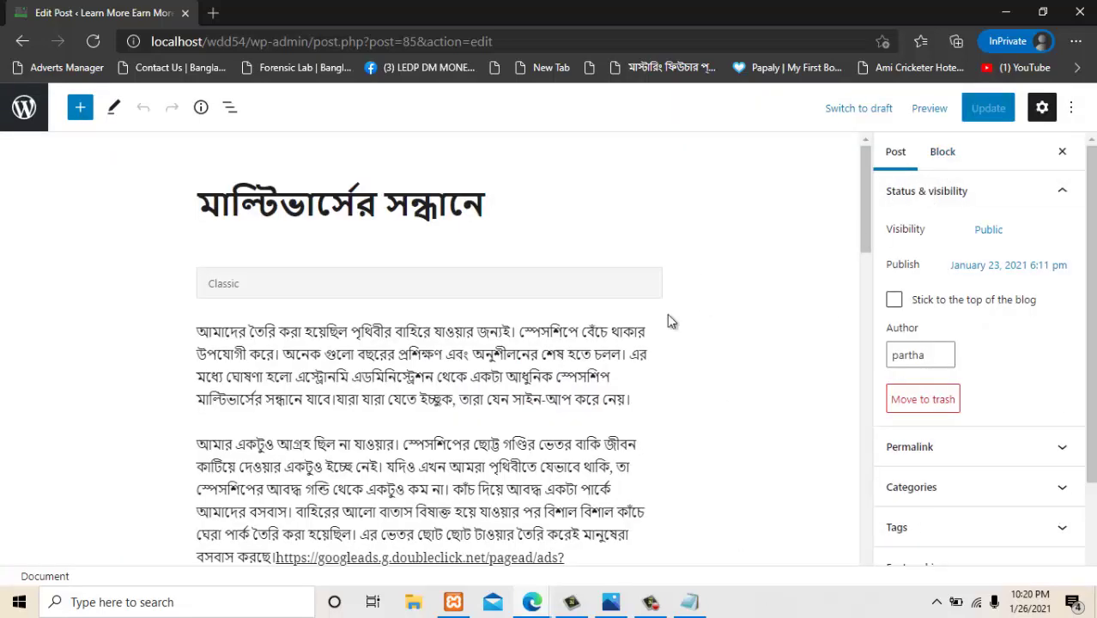
click(14, 68)
click(24, 109)
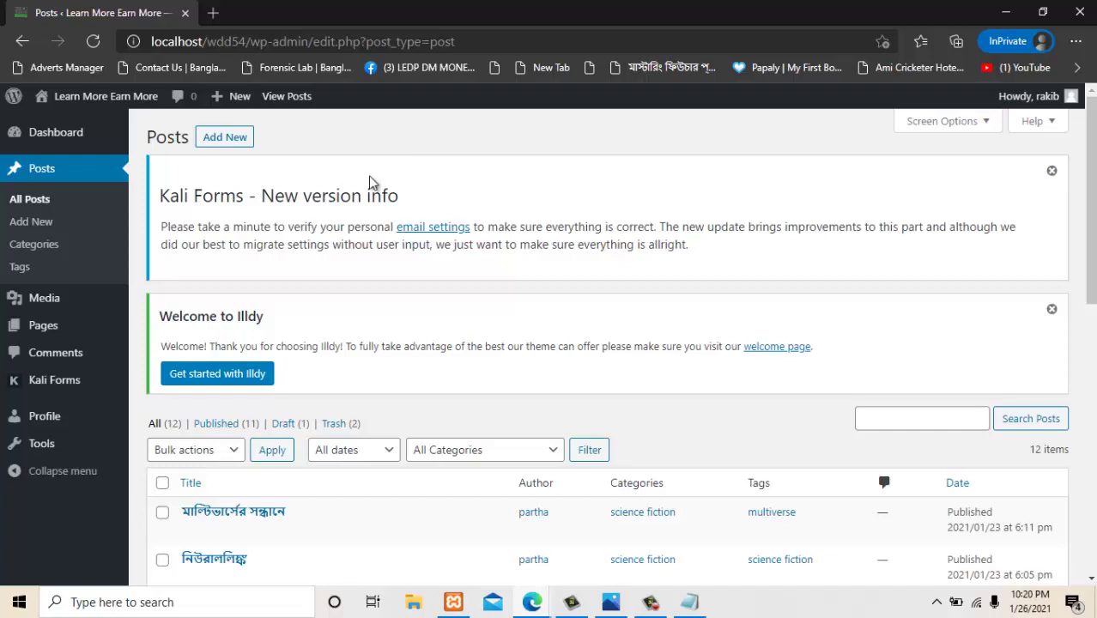
Bring Microsoft Photos forward showing the WordPress-Capabilities-Collection-Roles.png diagram.
click(605, 603)
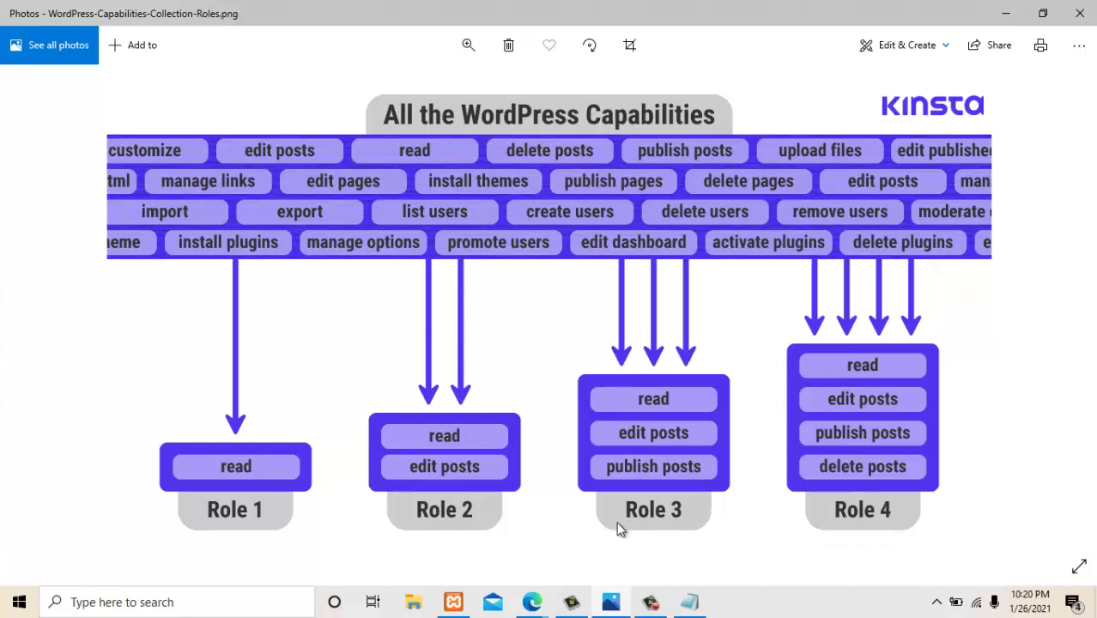
Return to the browser's Users list tab and open the Editor user's Edit User page.
click(532, 602)
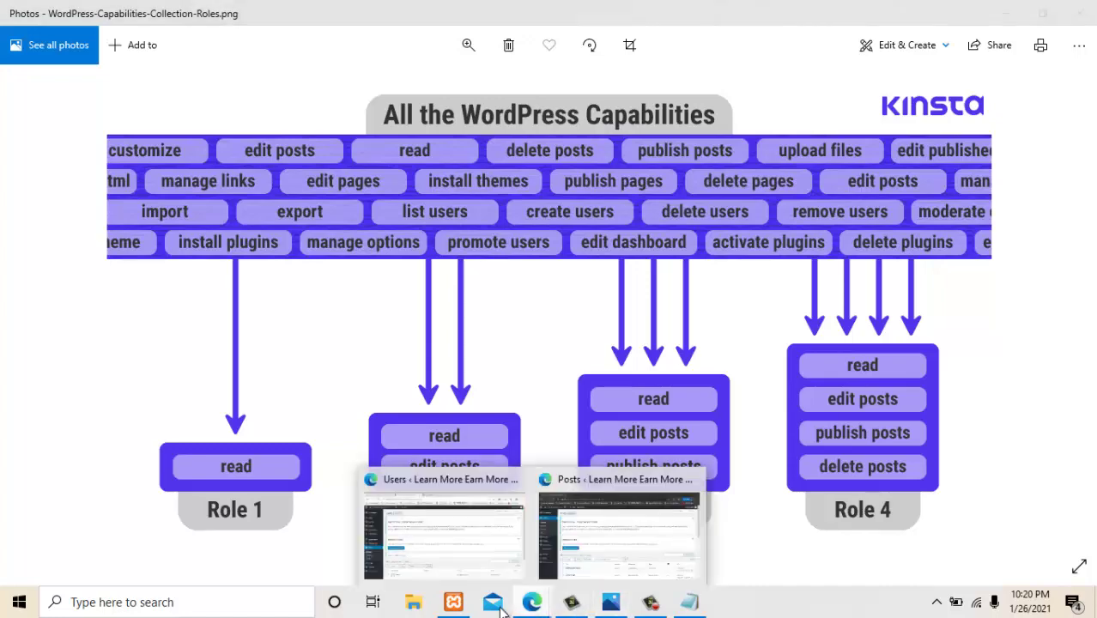
click(490, 575)
scroll(258, 436, down, 3)
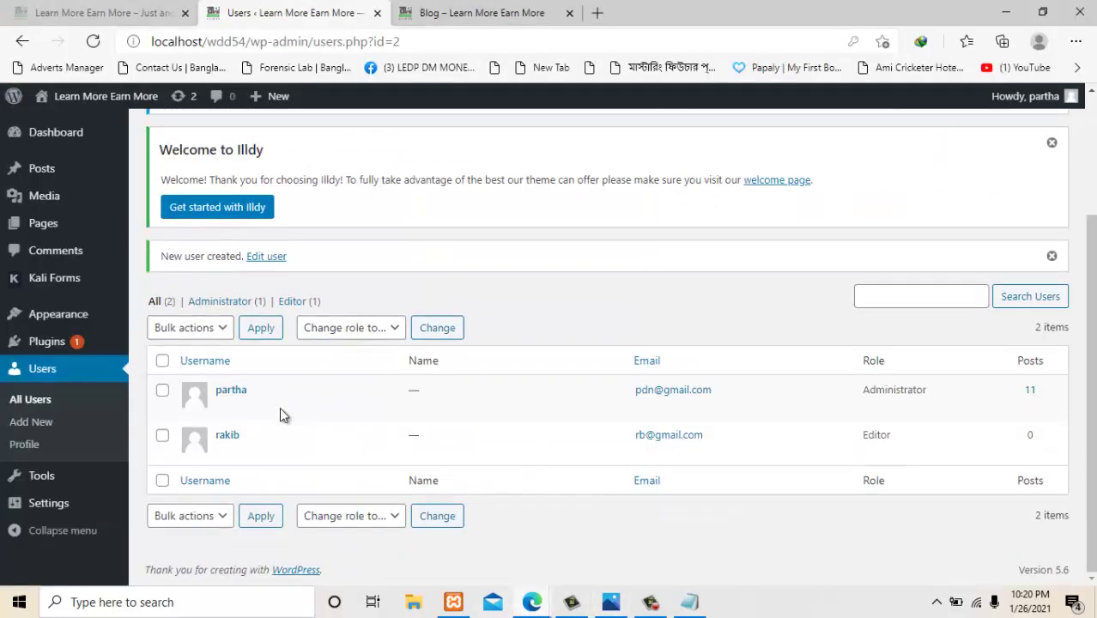
click(103, 13)
click(331, 10)
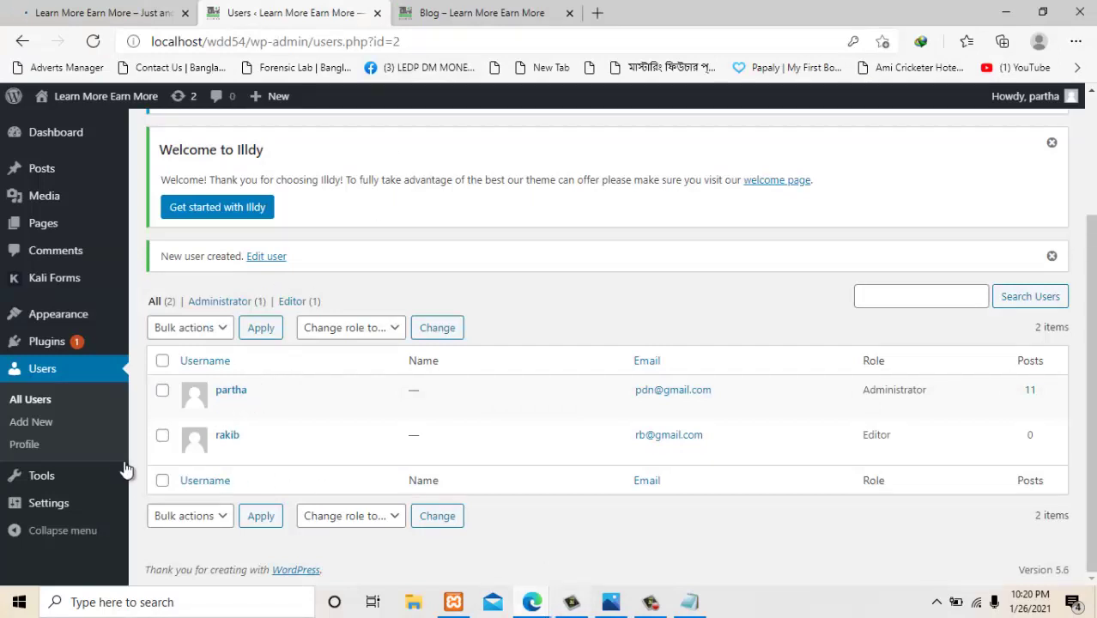
mouse_move(230, 443)
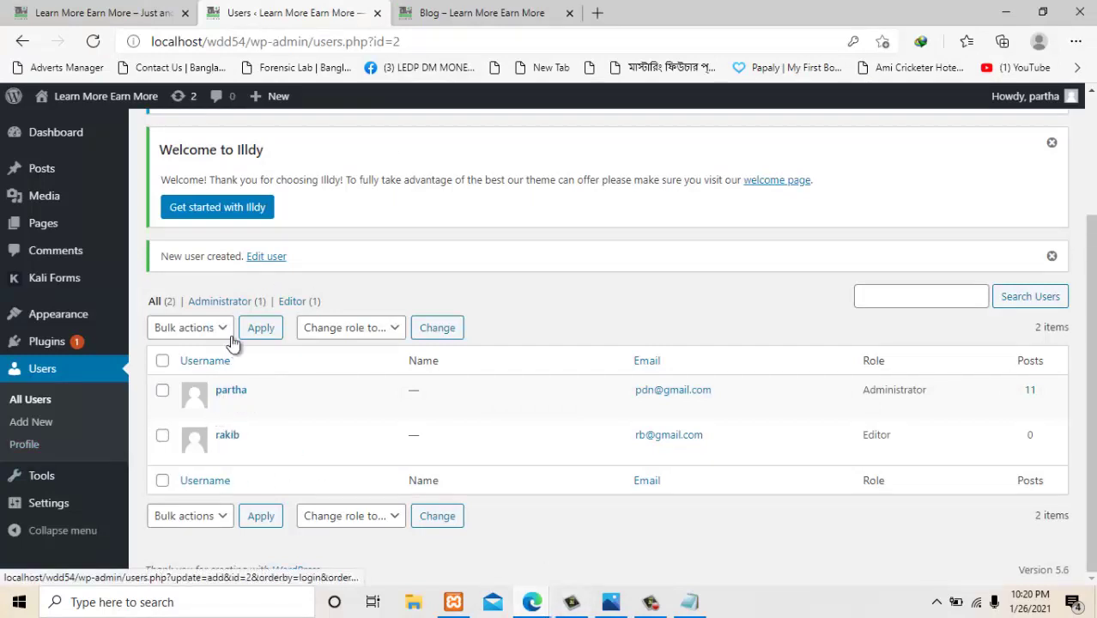
click(225, 452)
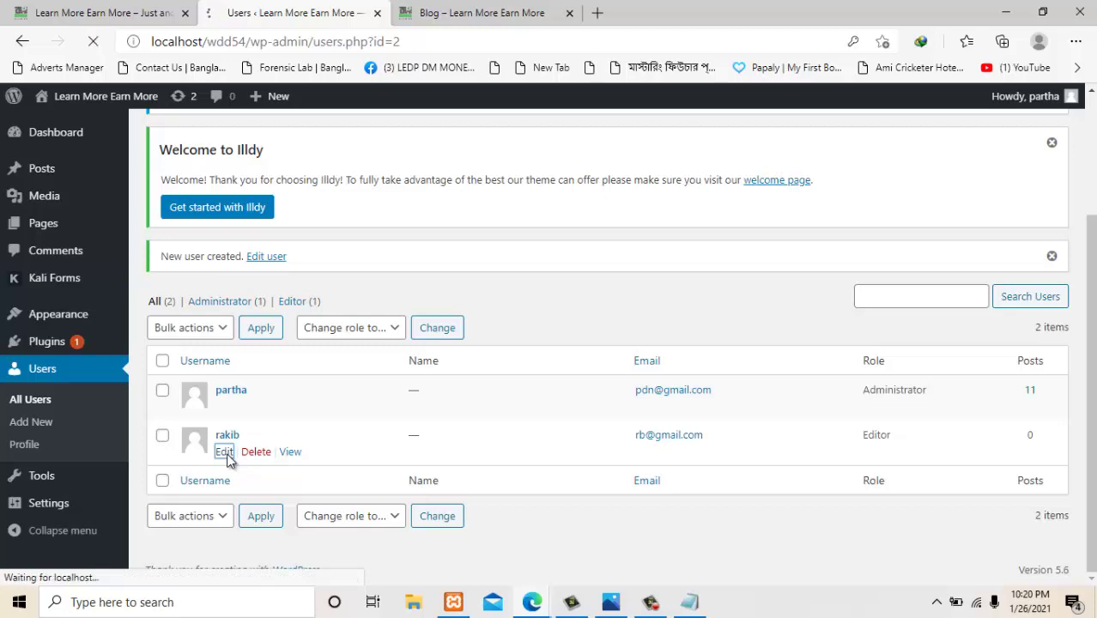
scroll(536, 413, down, 8)
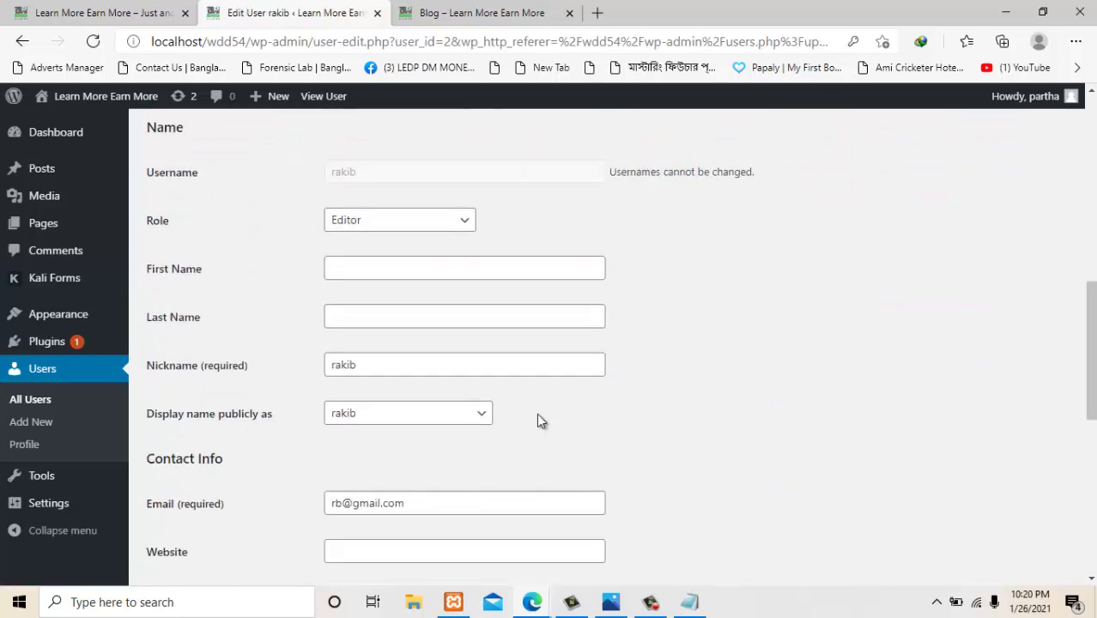
click(385, 221)
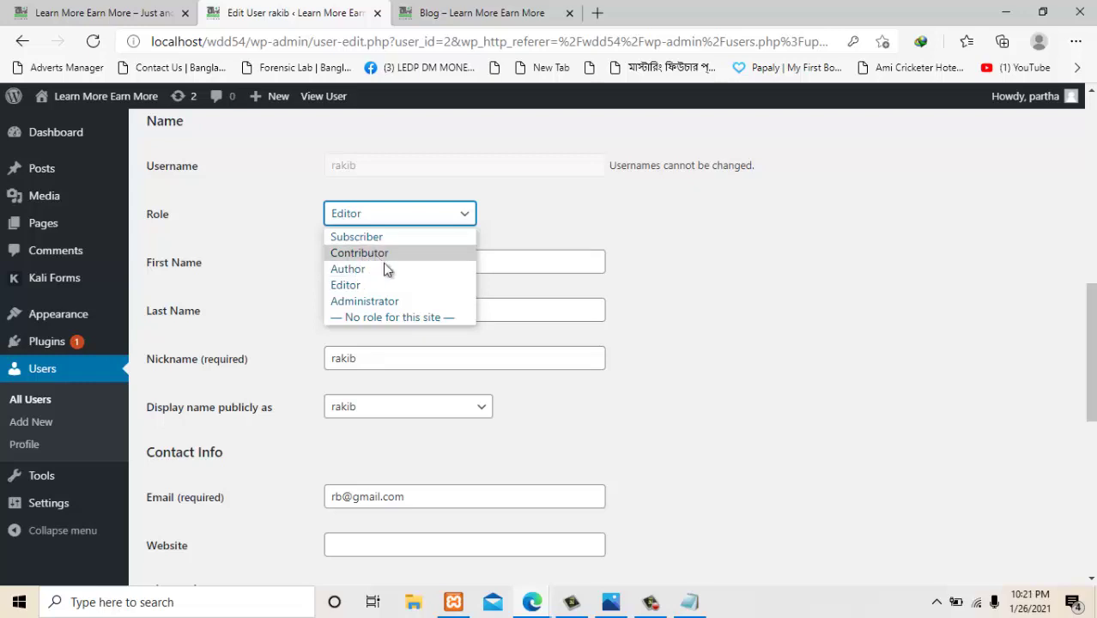
click(611, 602)
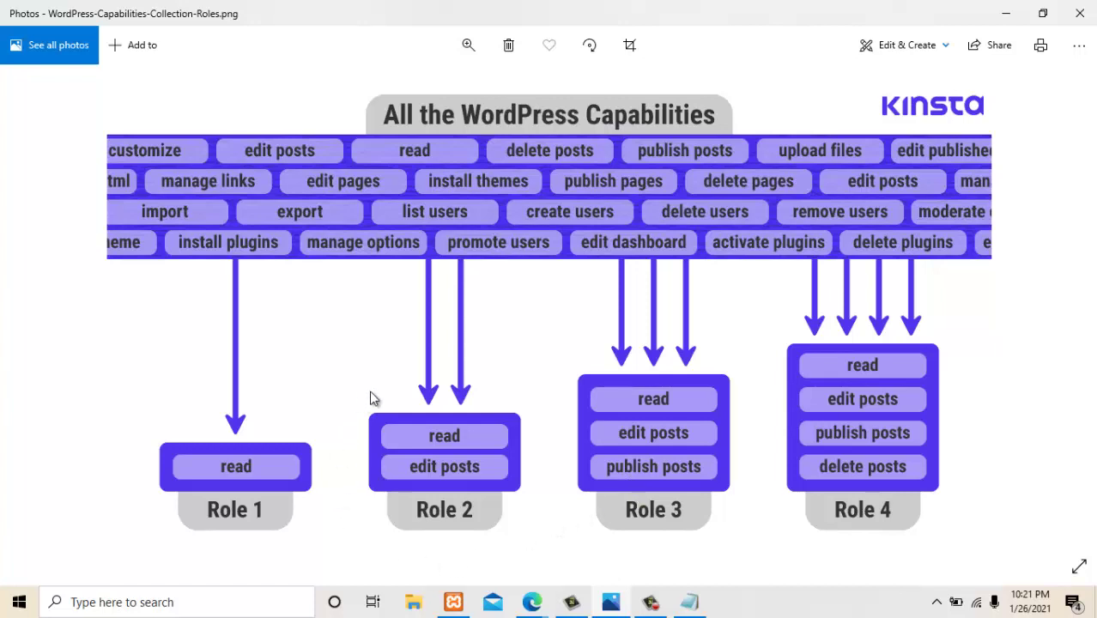
click(548, 607)
click(434, 537)
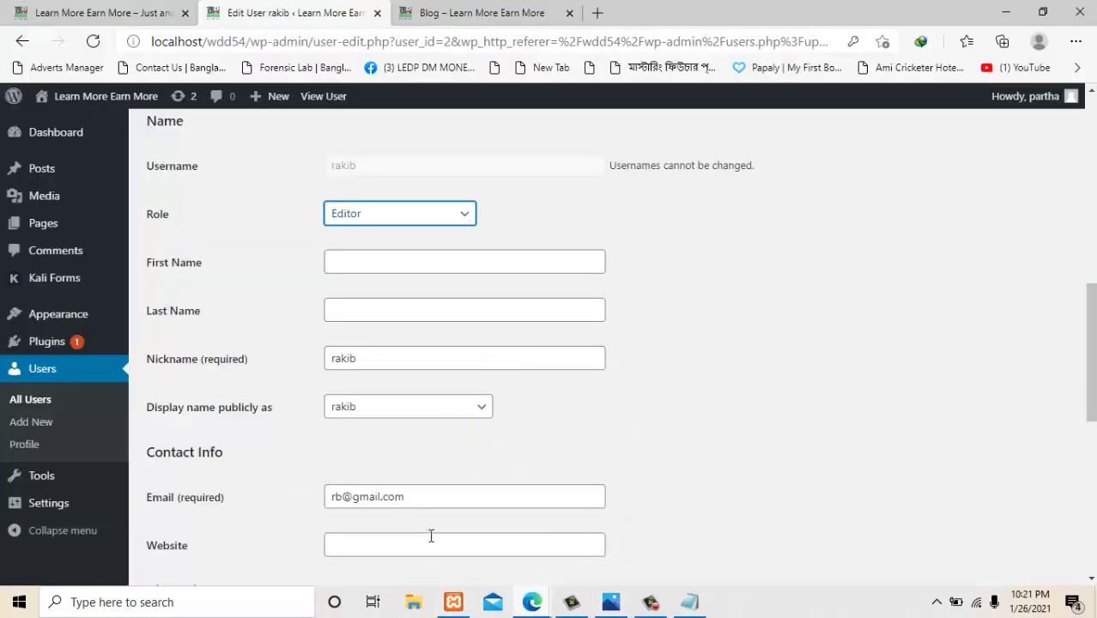
click(414, 218)
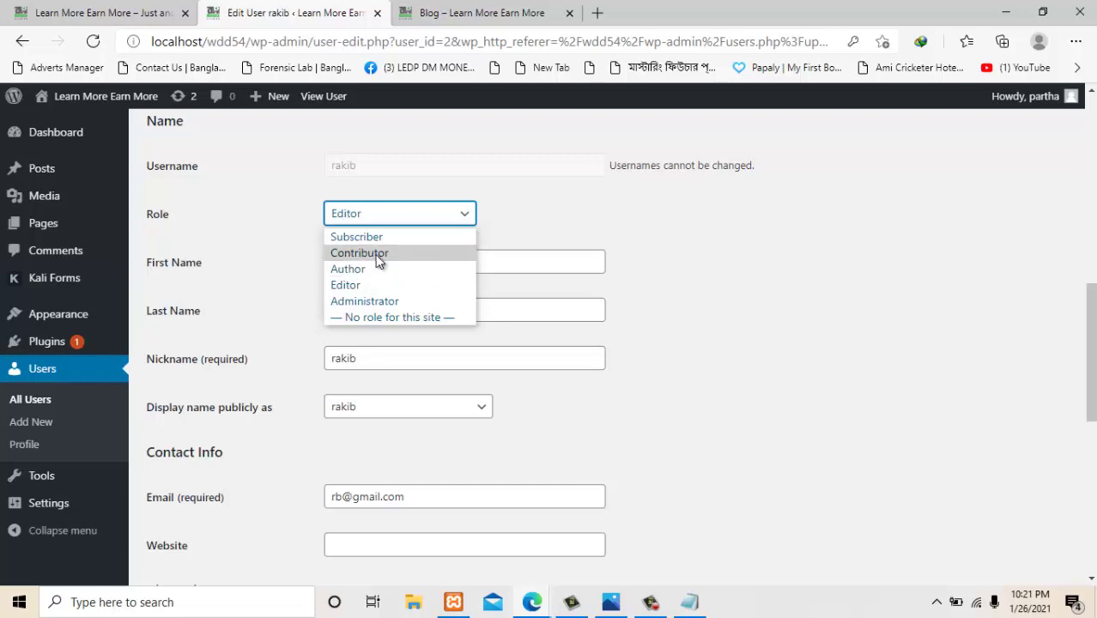
Change the user's role from Editor to Subscriber and save it with Update User.
click(675, 266)
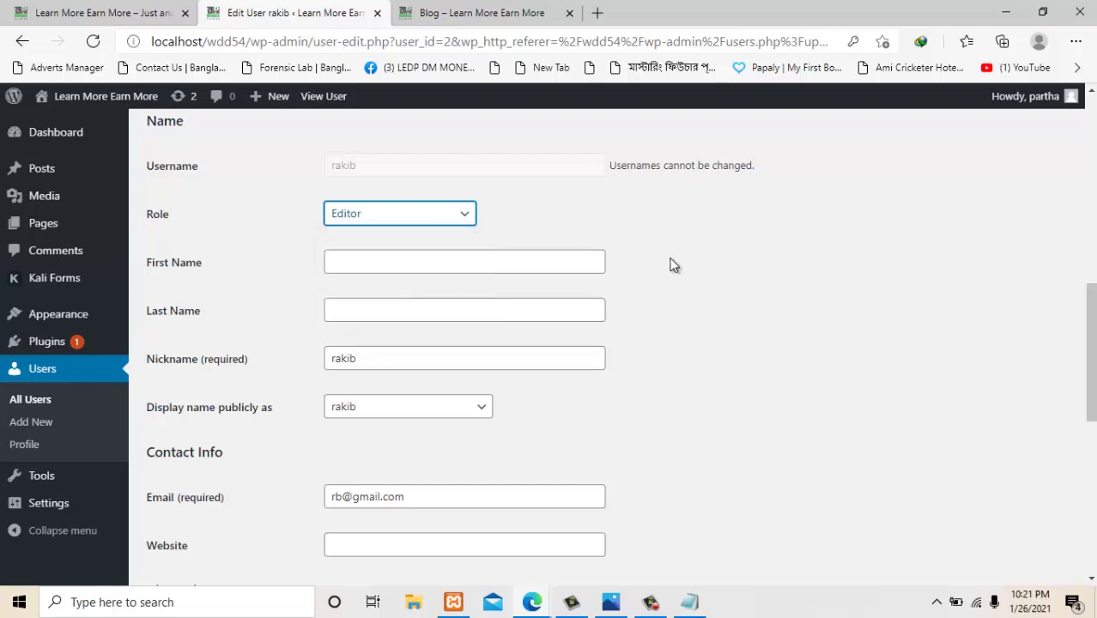
click(438, 213)
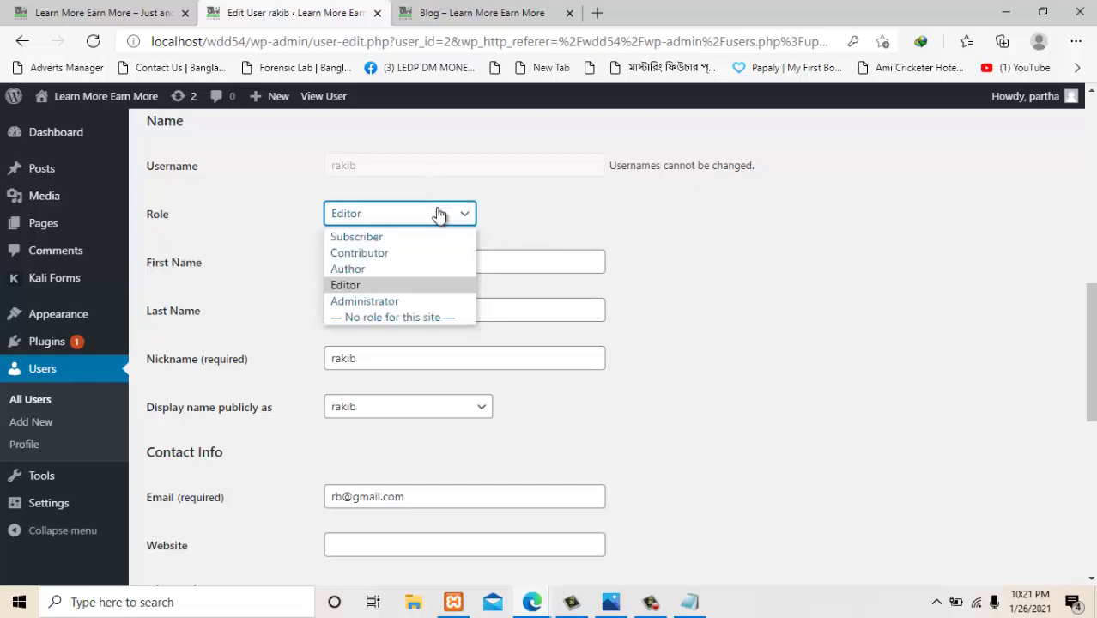
click(387, 233)
scroll(611, 319, down, 7)
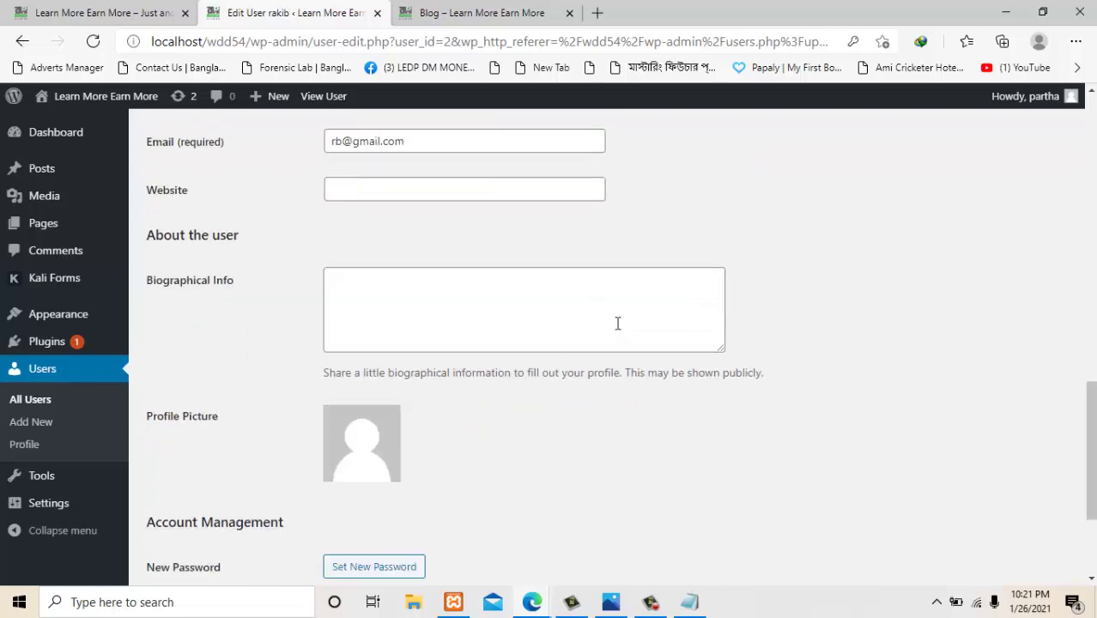
click(183, 504)
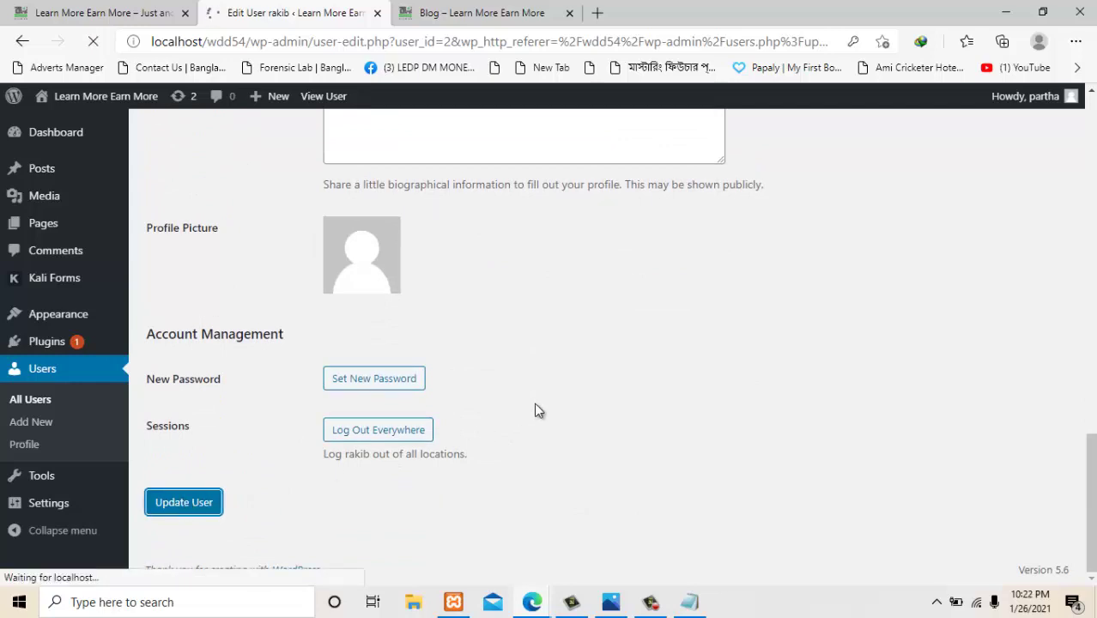
mouse_move(541, 608)
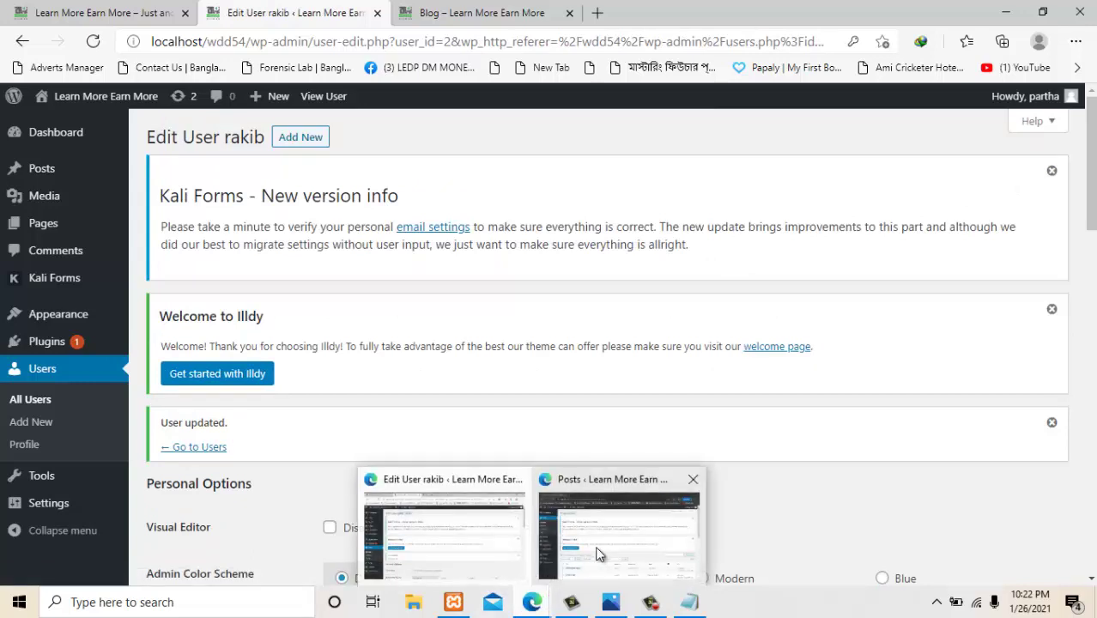
click(594, 554)
Reload the Posts page in the InPrivate window to see the access-denied message.
click(93, 42)
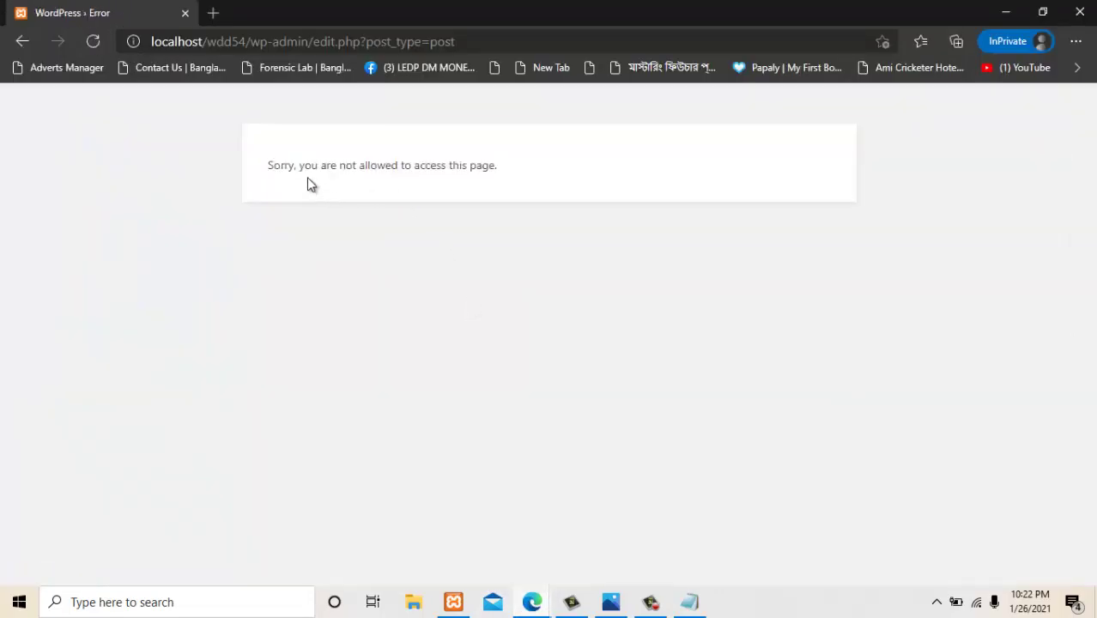
drag(308, 163, 502, 178)
click(492, 172)
Load localhost/wdd54/wp-admin/ and review the Subscriber dashboard offering only Dashboard and Profile.
click(550, 39)
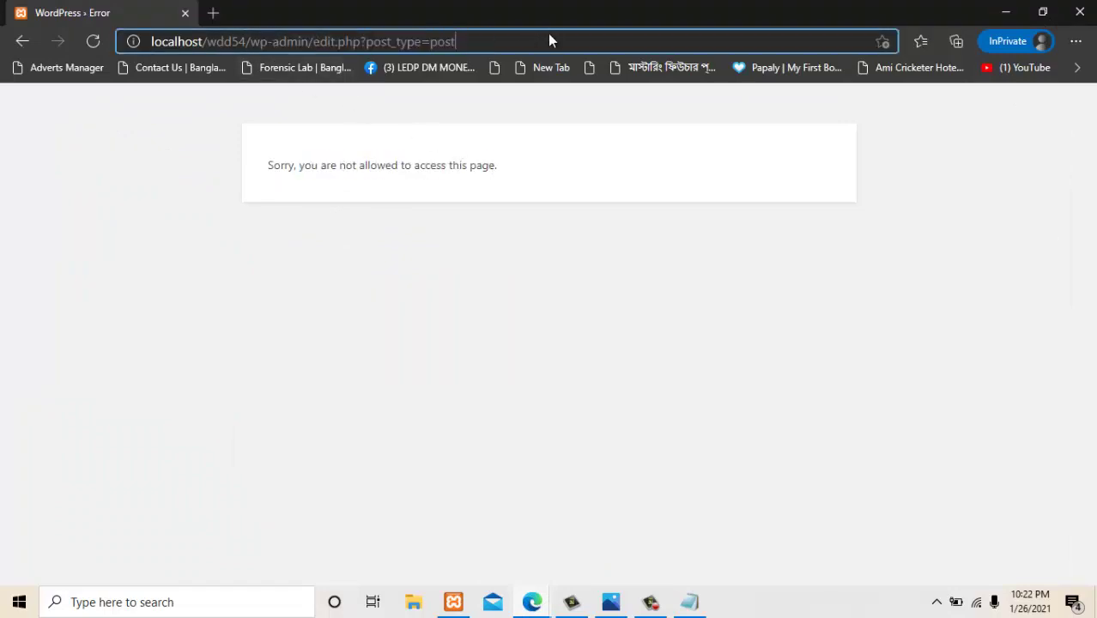
key(BackSpace)
key(BackSpace)
key(BackSpace)
key(BackSpace)
key(BackSpace)
key(BackSpace)
key(BackSpace)
key(BackSpace)
key(BackSpace)
key(BackSpace)
key(BackSpace)
key(BackSpace)
key(BackSpace)
key(BackSpace)
key(BackSpace)
key(BackSpace)
key(BackSpace)
key(BackSpace)
key(BackSpace)
key(BackSpace)
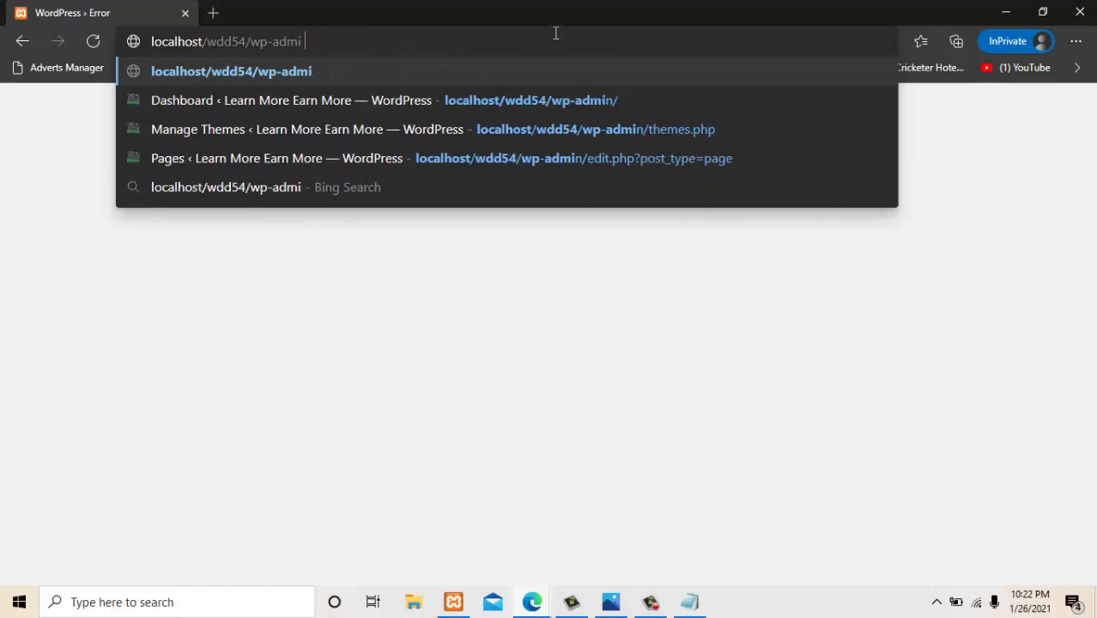
text(n)
key(Return)
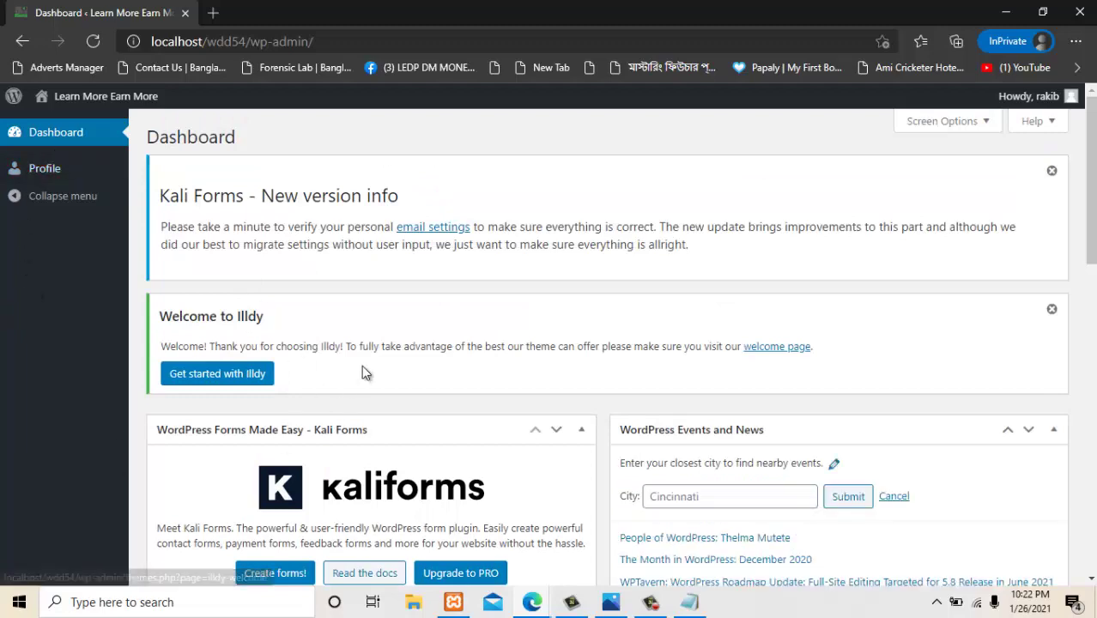
scroll(392, 375, down, 8)
scroll(395, 375, up, 5)
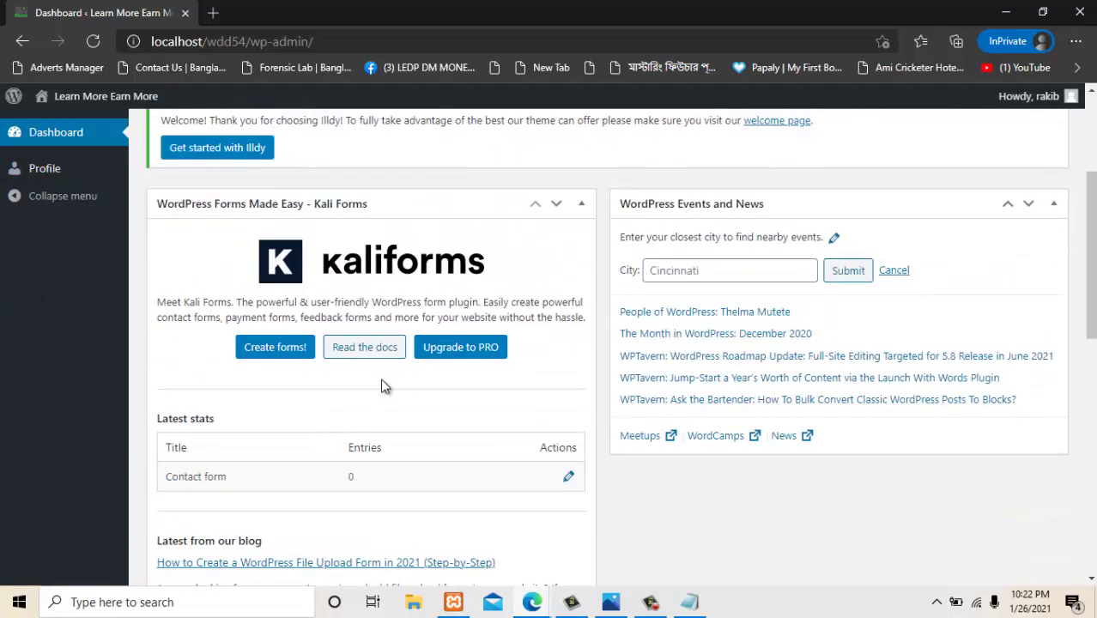
scroll(202, 470, down, 10)
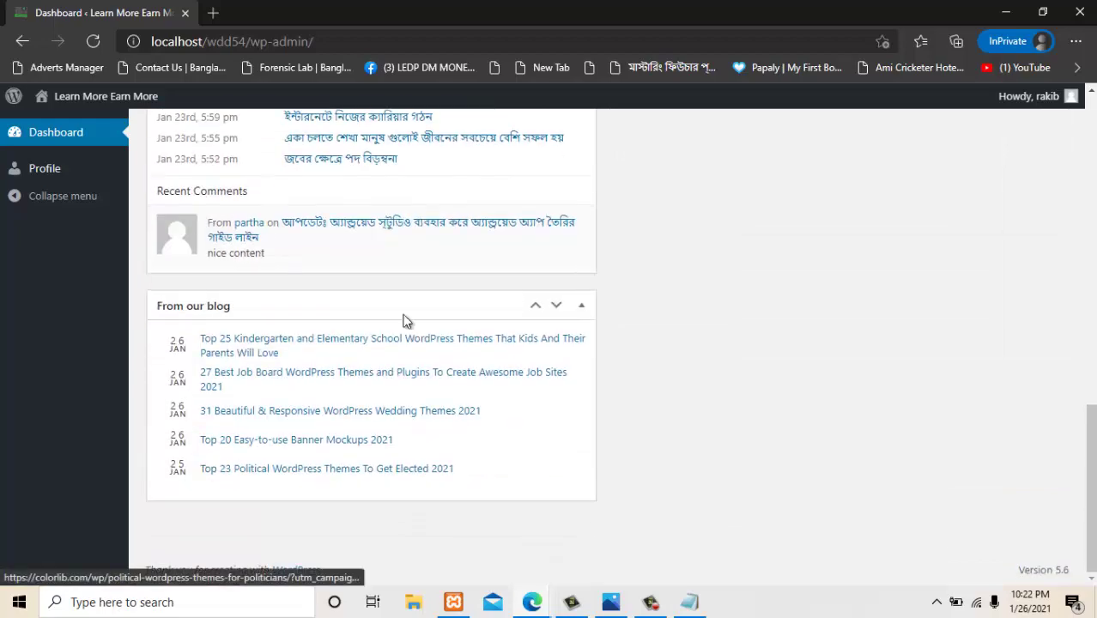
scroll(607, 233, up, 15)
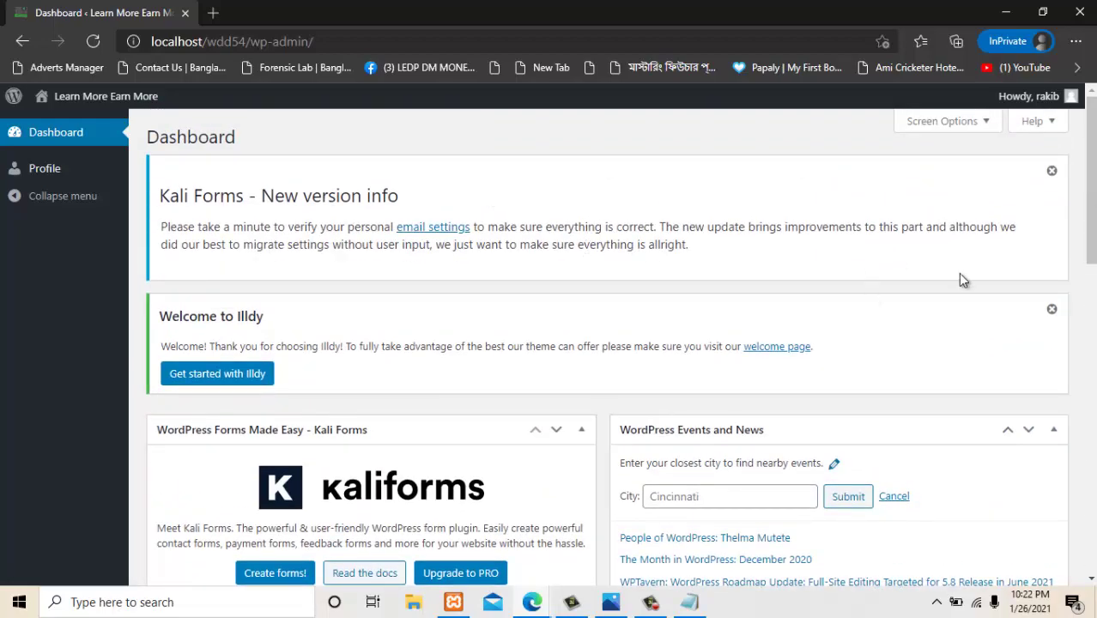
Check the admin's Edit User page now shows Subscriber, then return to the capabilities diagram in Photos.
mouse_move(532, 603)
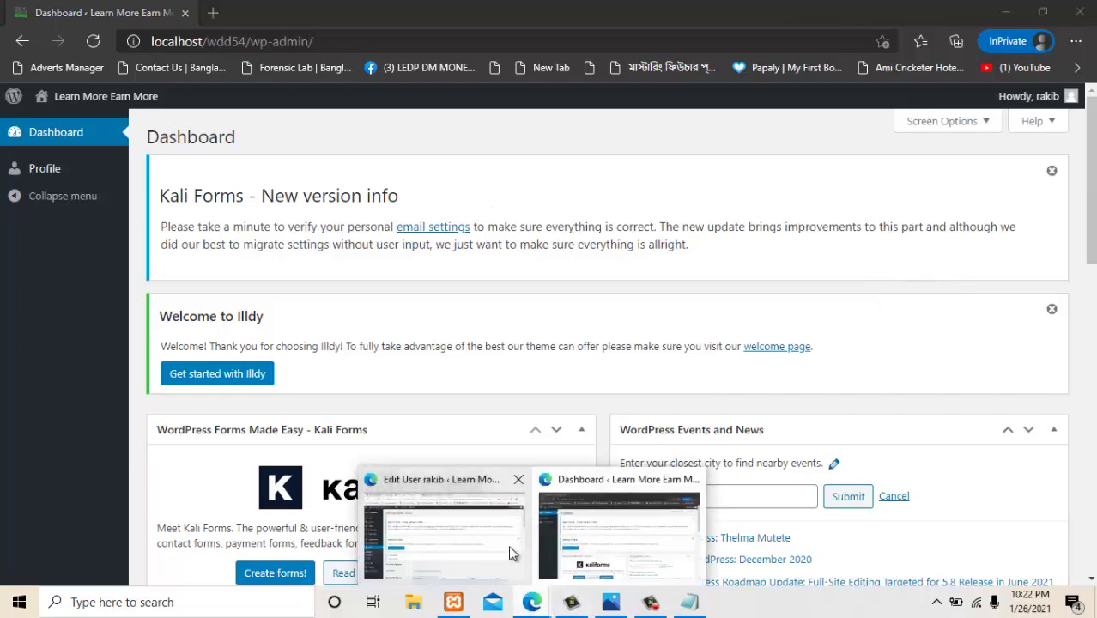
click(508, 545)
scroll(369, 459, down, 5)
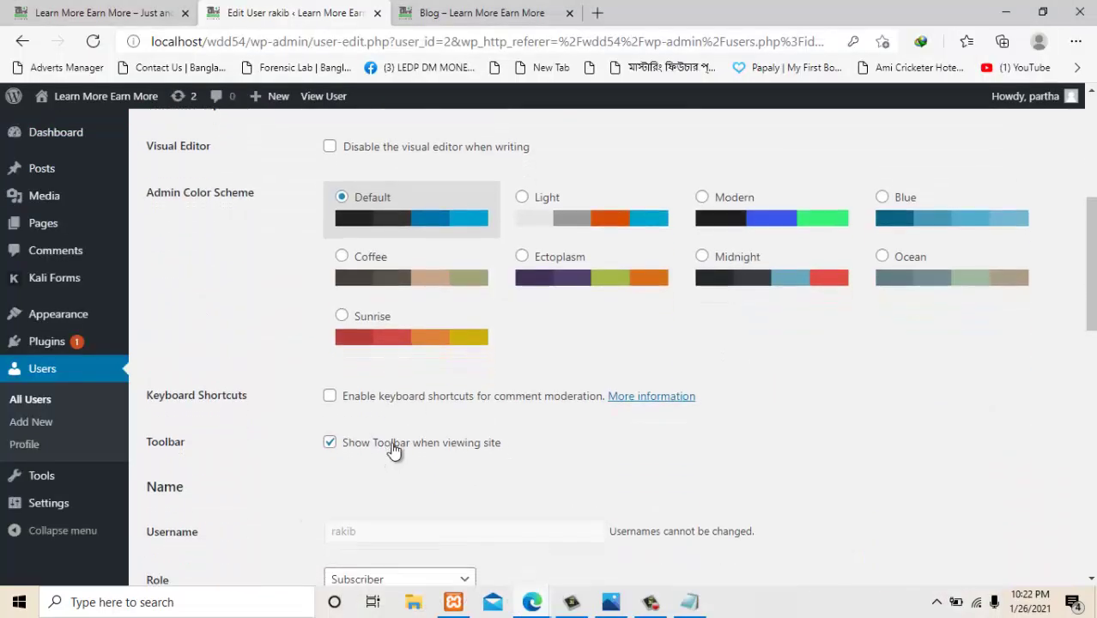
scroll(395, 450, down, 4)
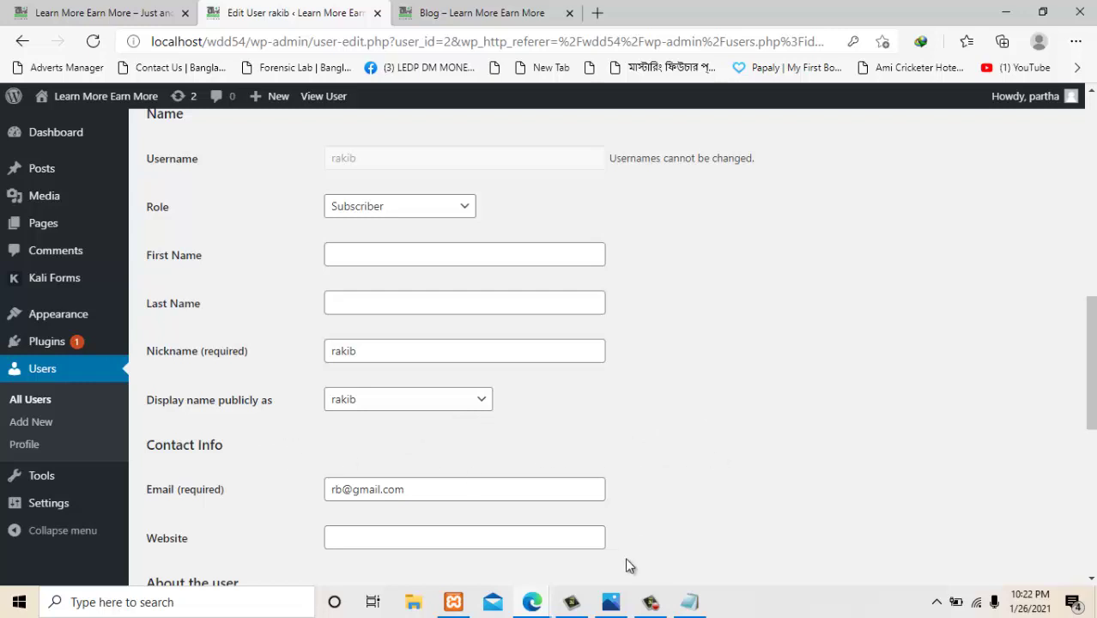
click(612, 604)
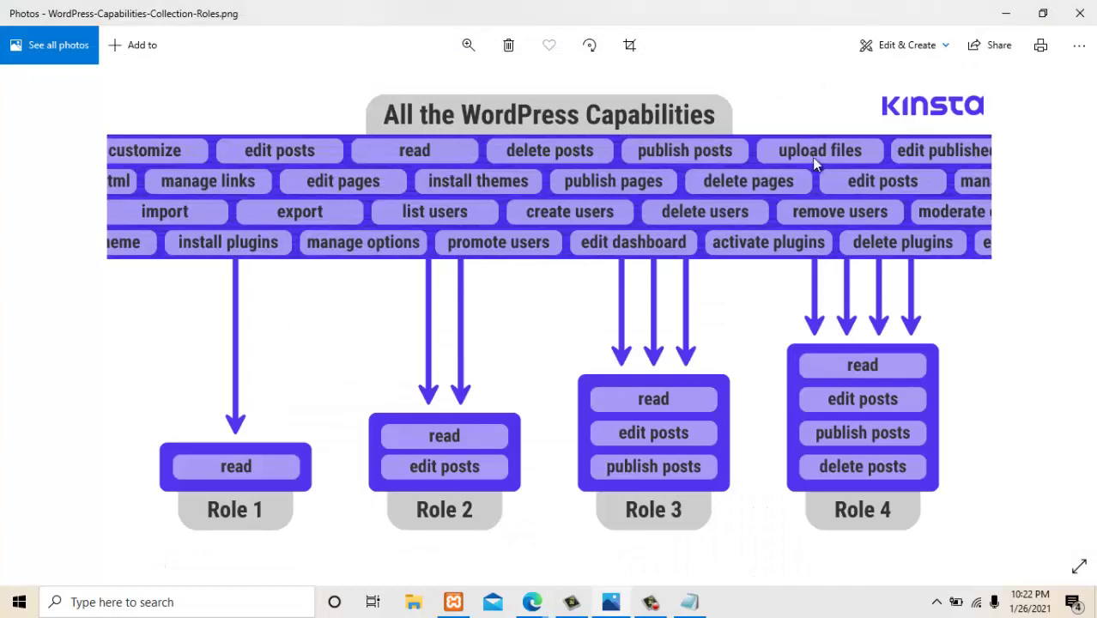